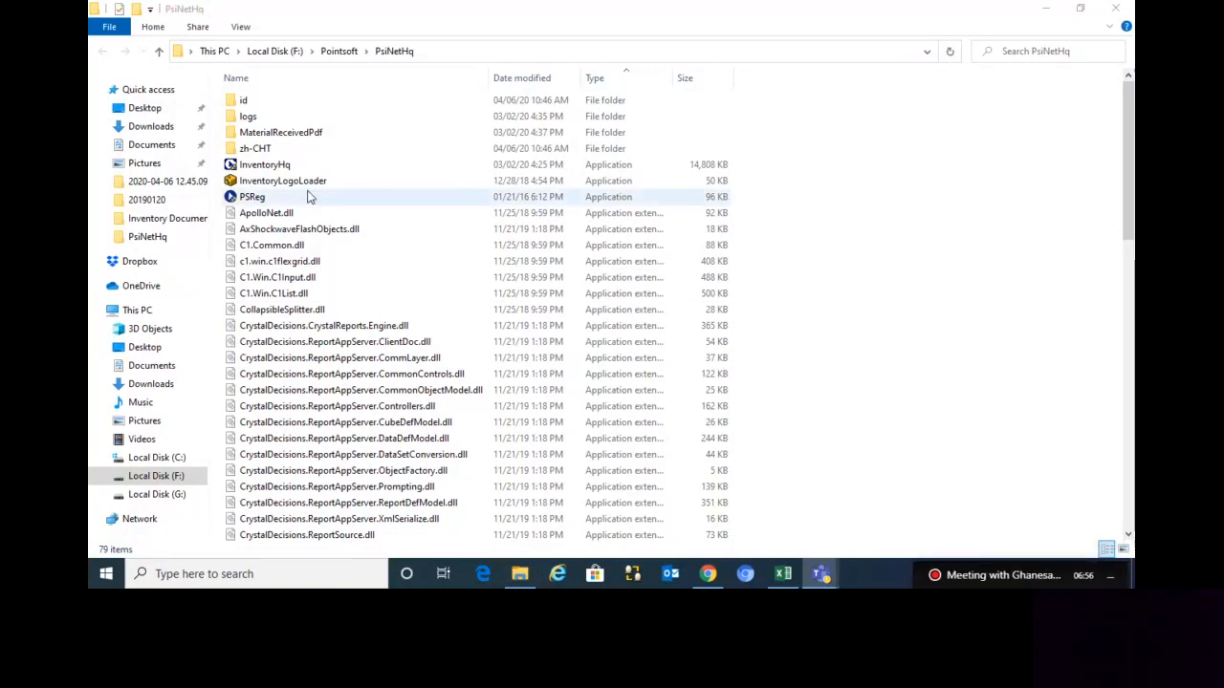
Launch InventoryHq from the PsiNetHq folder and log in with the user name and password
double_click(272, 166)
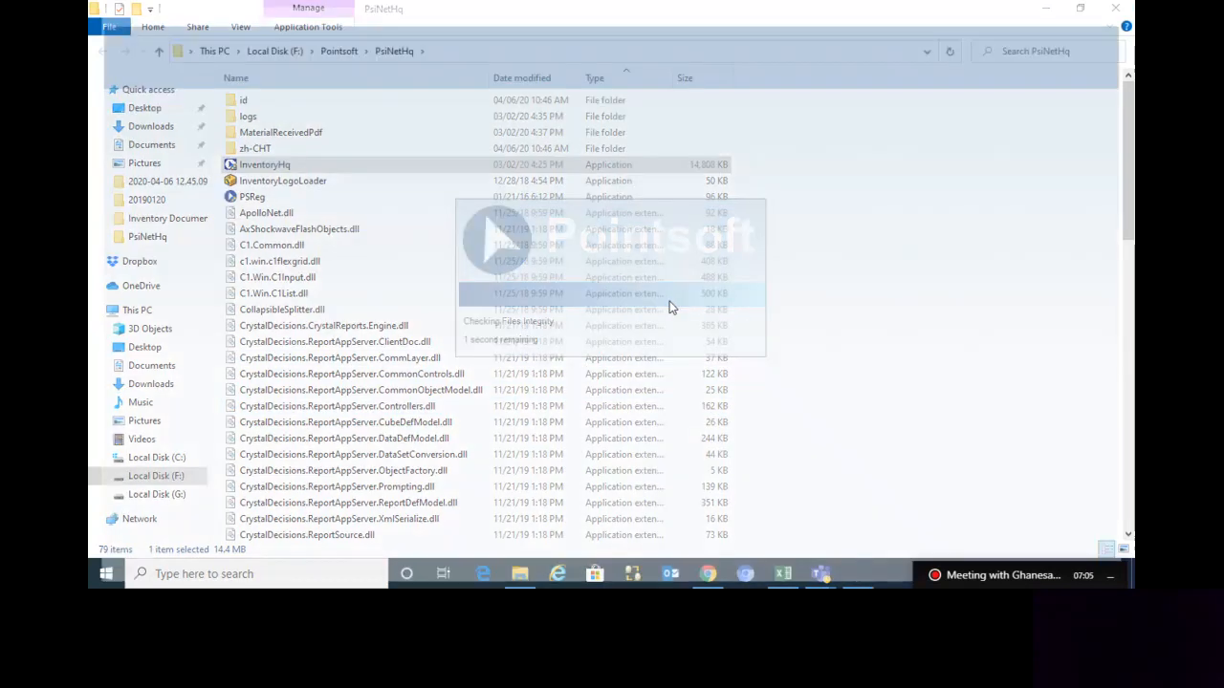
type("admin")
key("Tab")
type("*****")
key("Return")
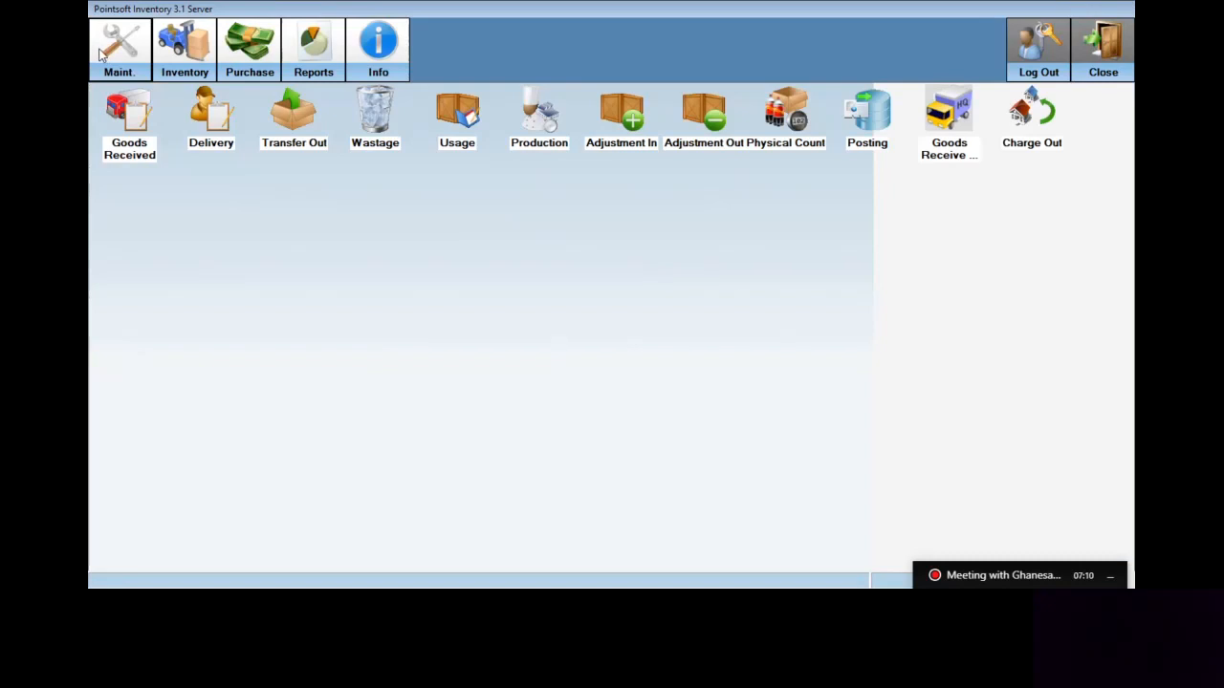
Review the sample Ingredient 1 under Root > Example in Ingredient & Category maintenance
left_click(105, 56)
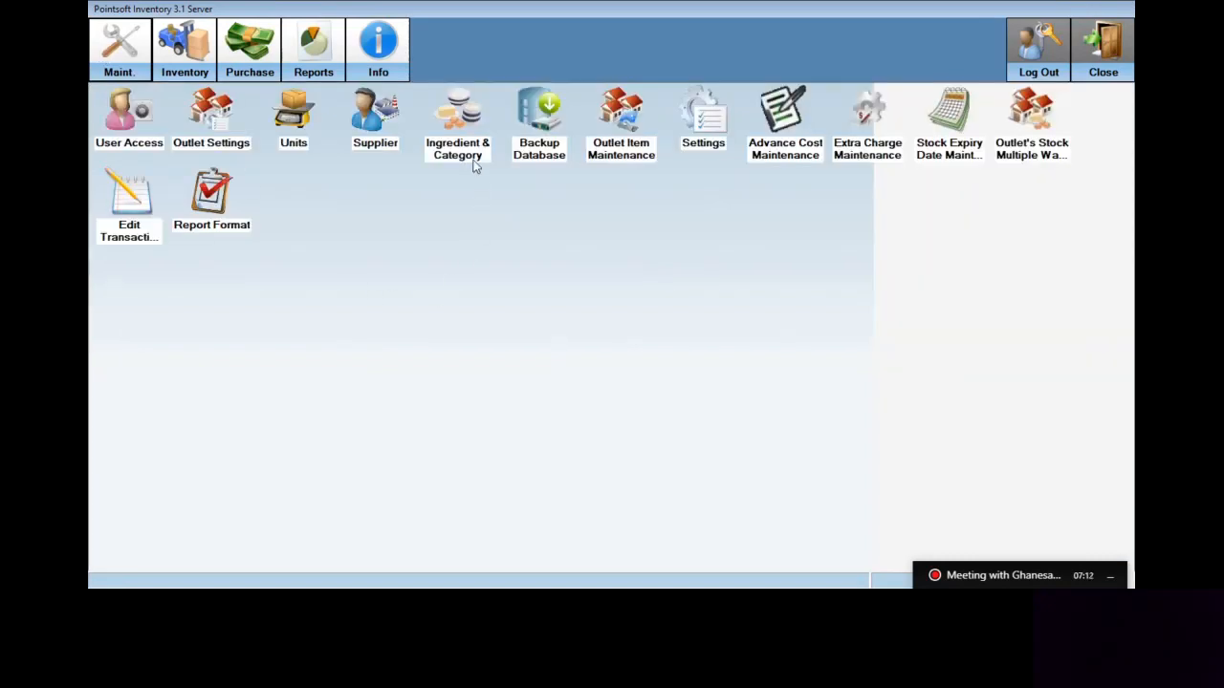
double_click(459, 153)
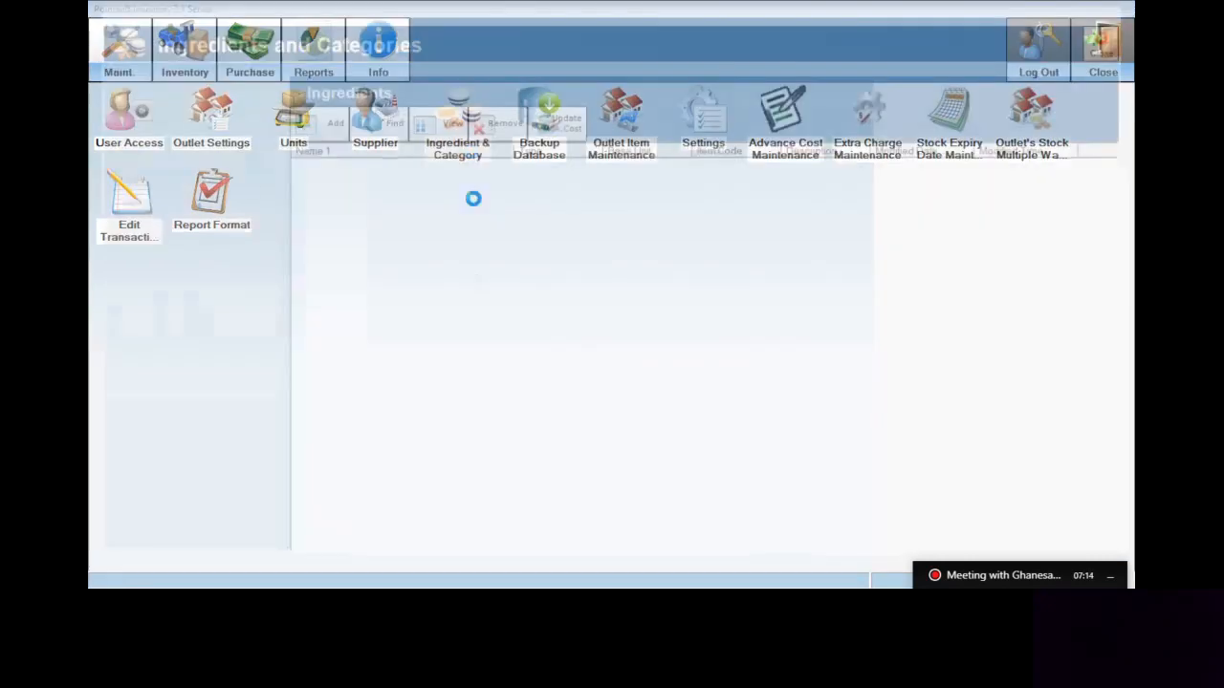
left_click(100, 148)
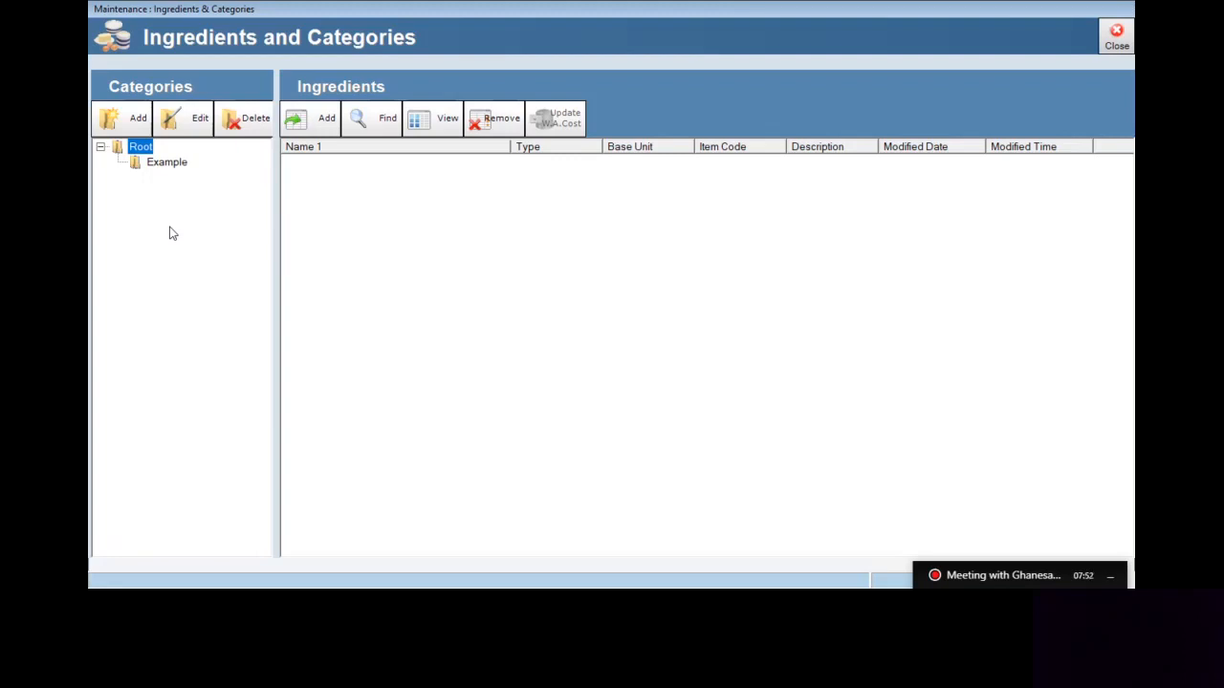
left_click(170, 164)
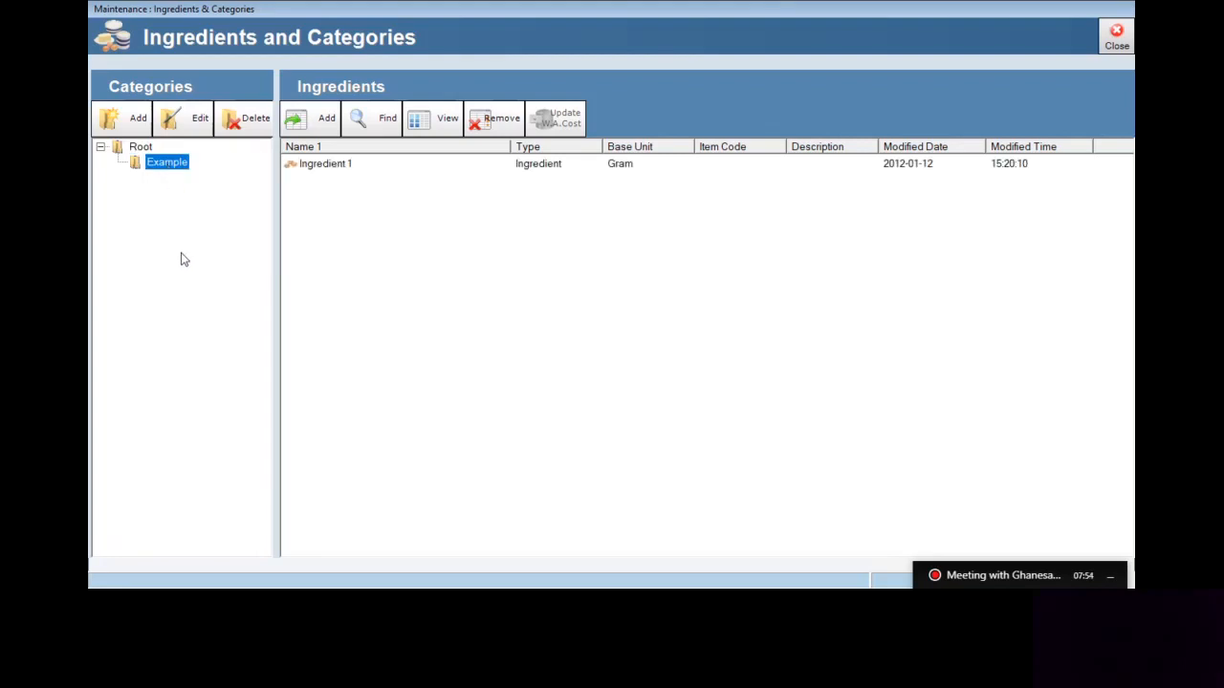
left_click(323, 169)
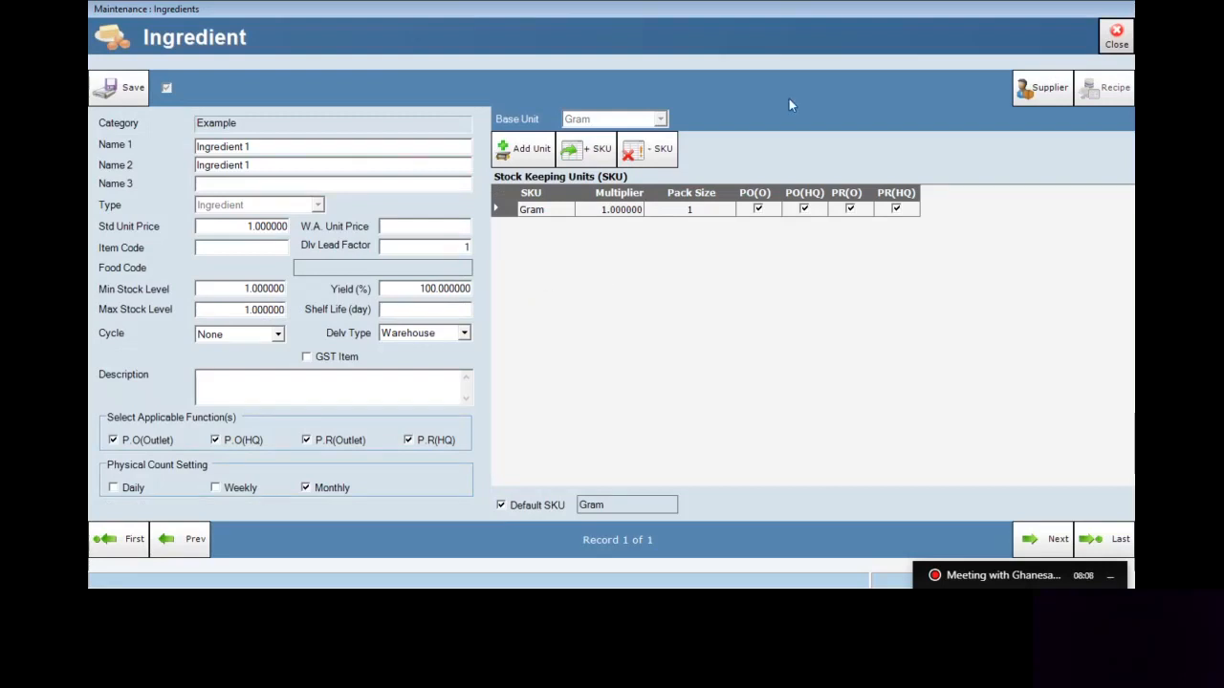
left_click(1112, 43)
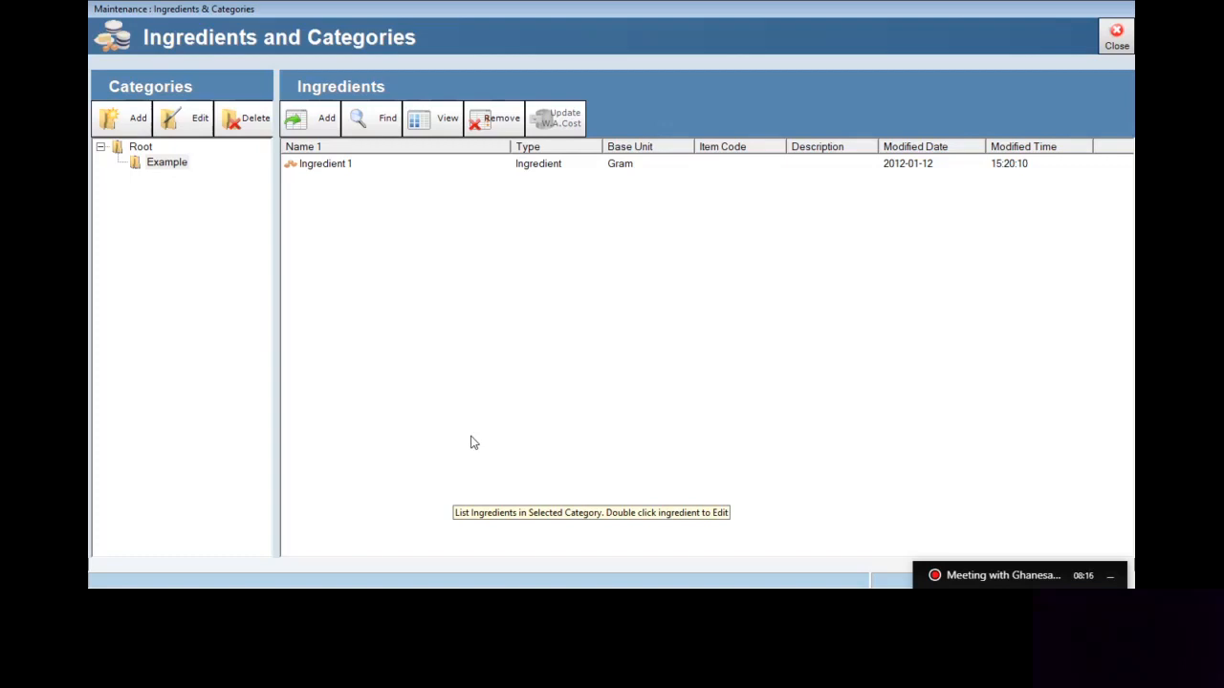
key("alt+Tab")
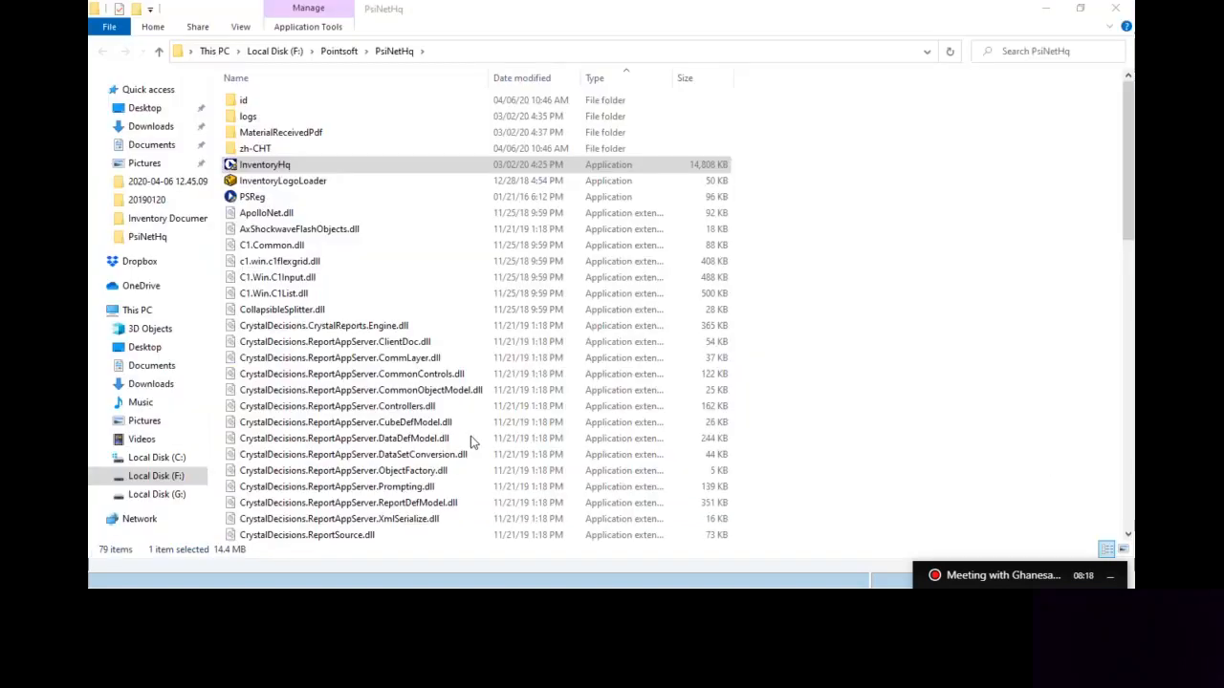
Check the Chicken rice and chicken soup recipes, including the 250ml chicken soup line, then minimize Excel
key("alt+Tab")
key("alt+Tab")
key("alt+Tab")
key("alt+Tab")
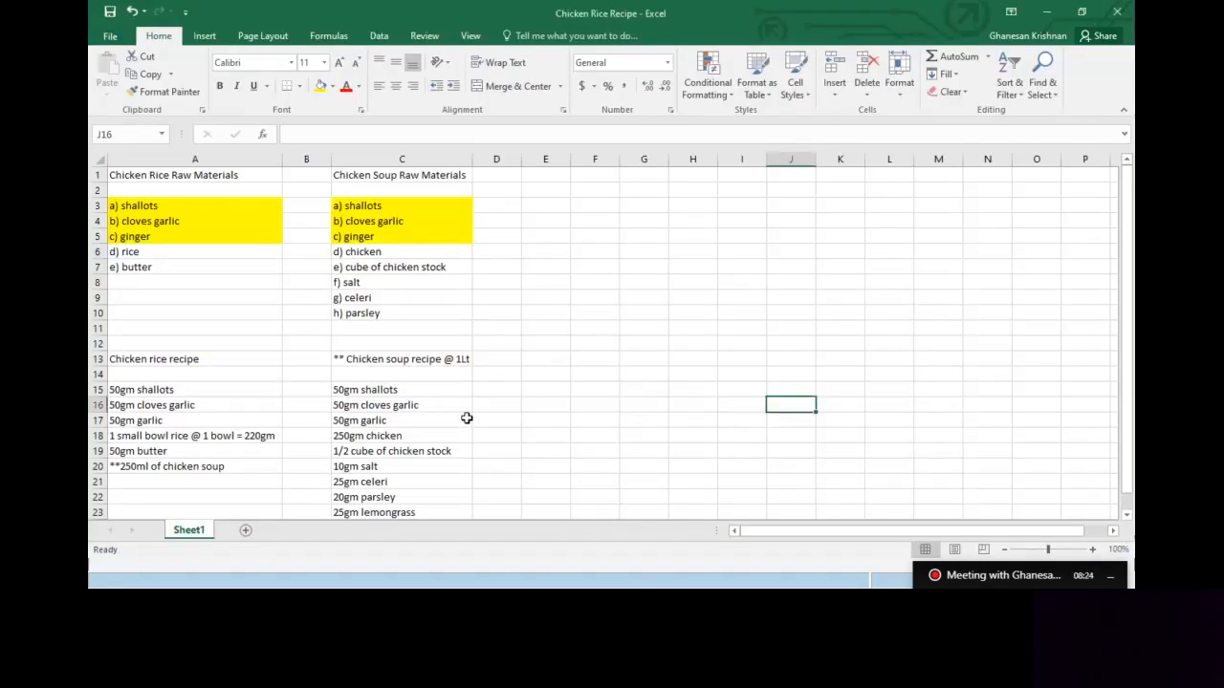
left_click(594, 344)
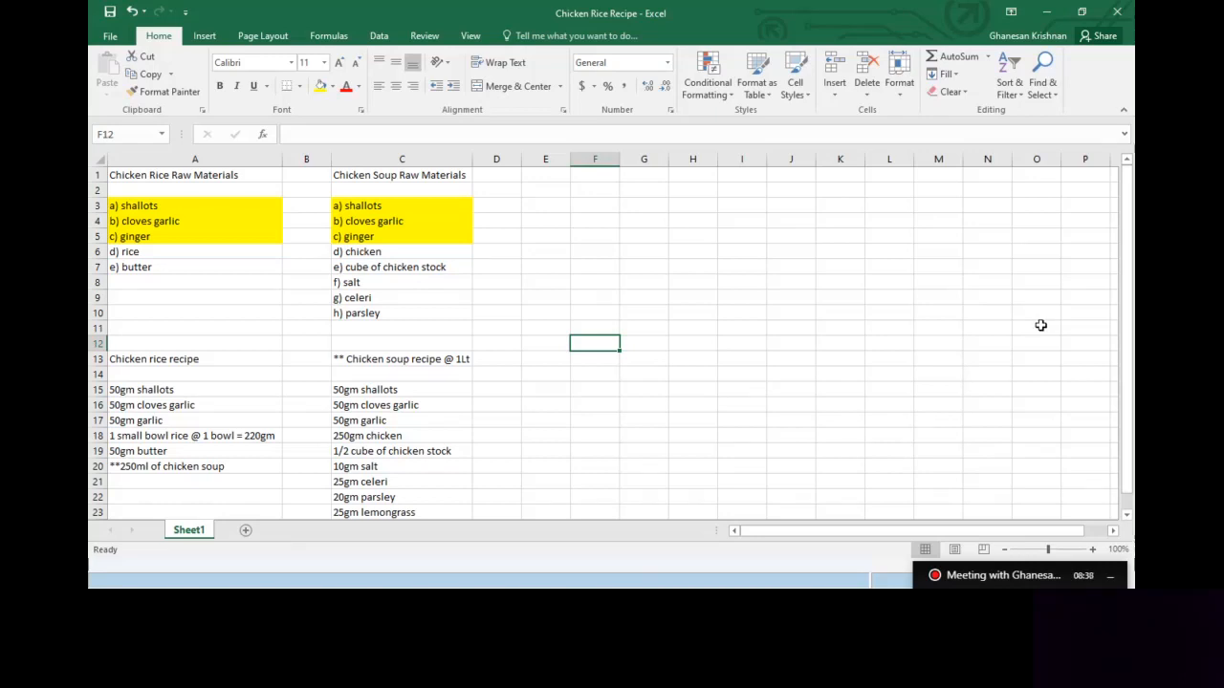
left_click(162, 360)
left_click(393, 361)
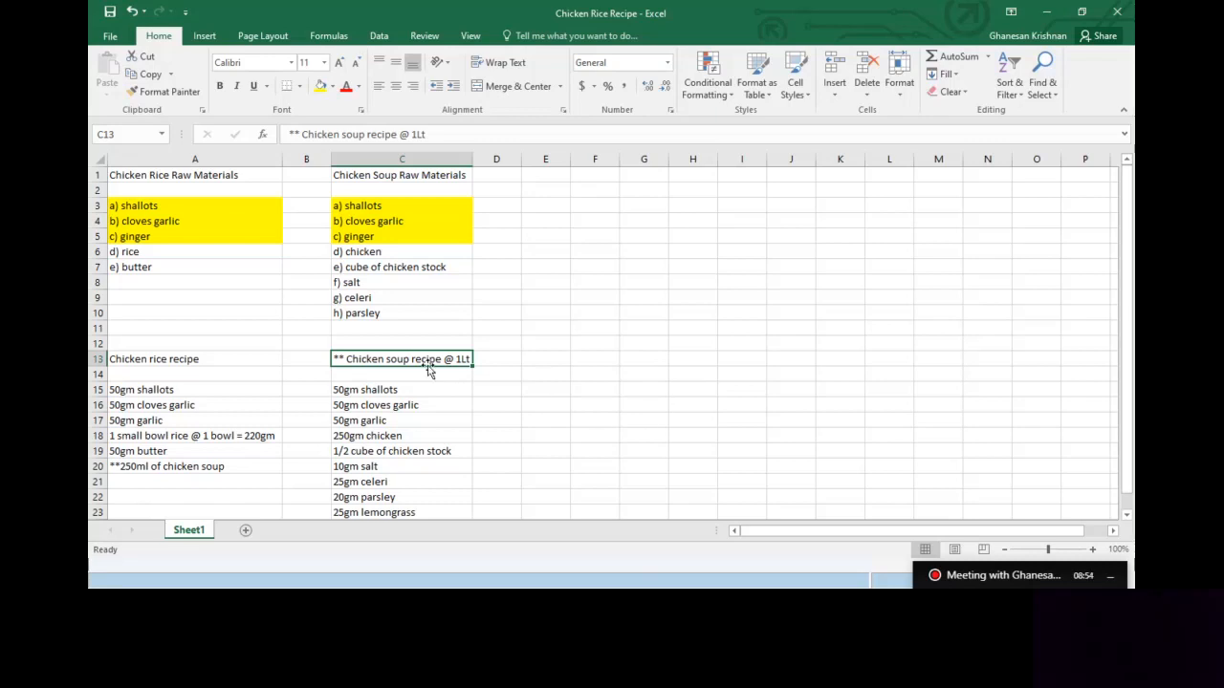
left_click(158, 360)
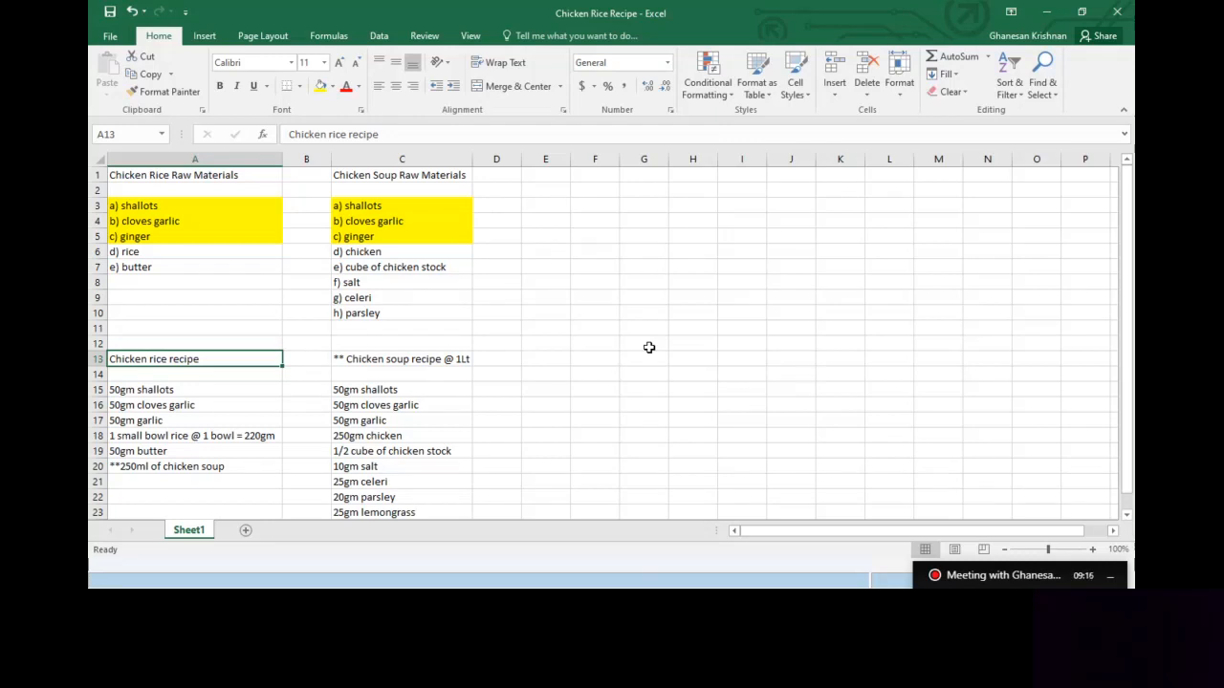
left_click(219, 467)
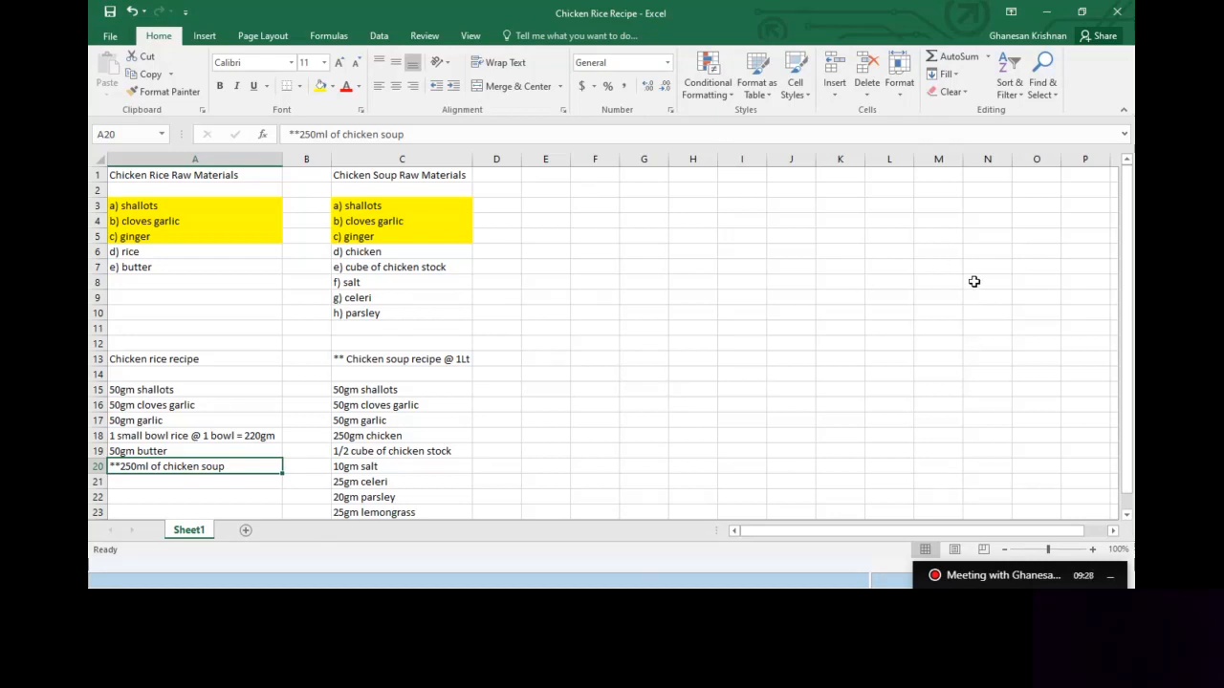
left_click(1047, 12)
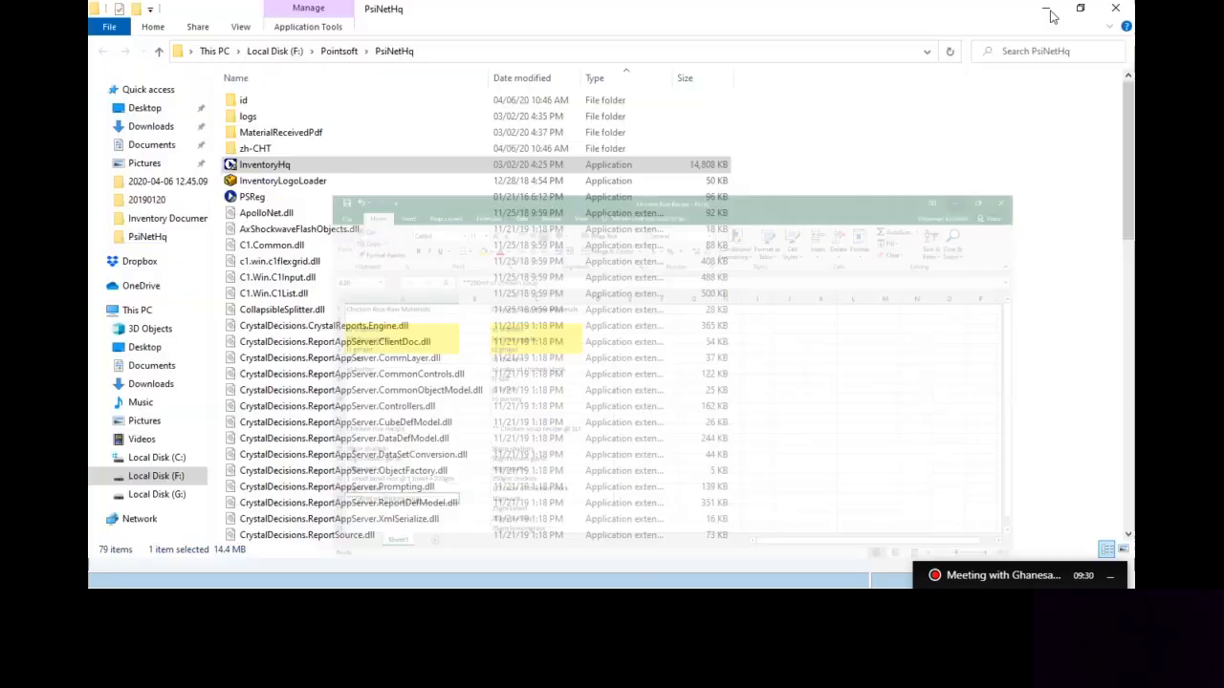
Add a 'Raw Materials' category under Root and start a new subcategory inside it
left_click(1047, 12)
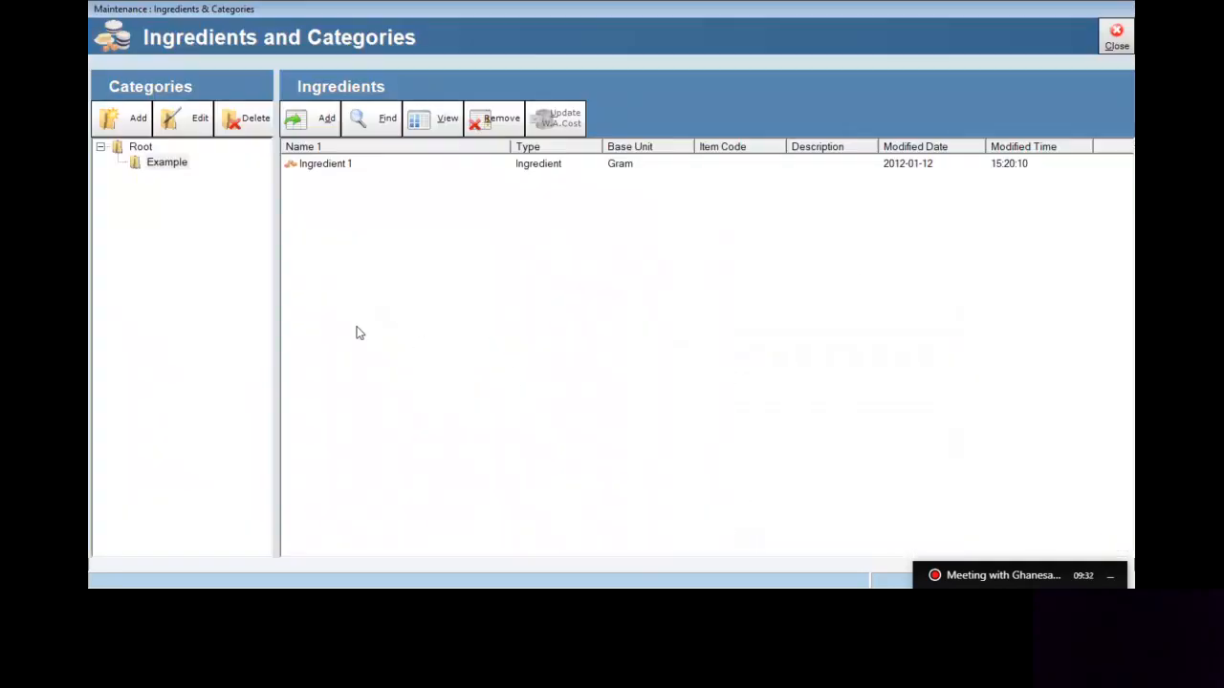
left_click(174, 163)
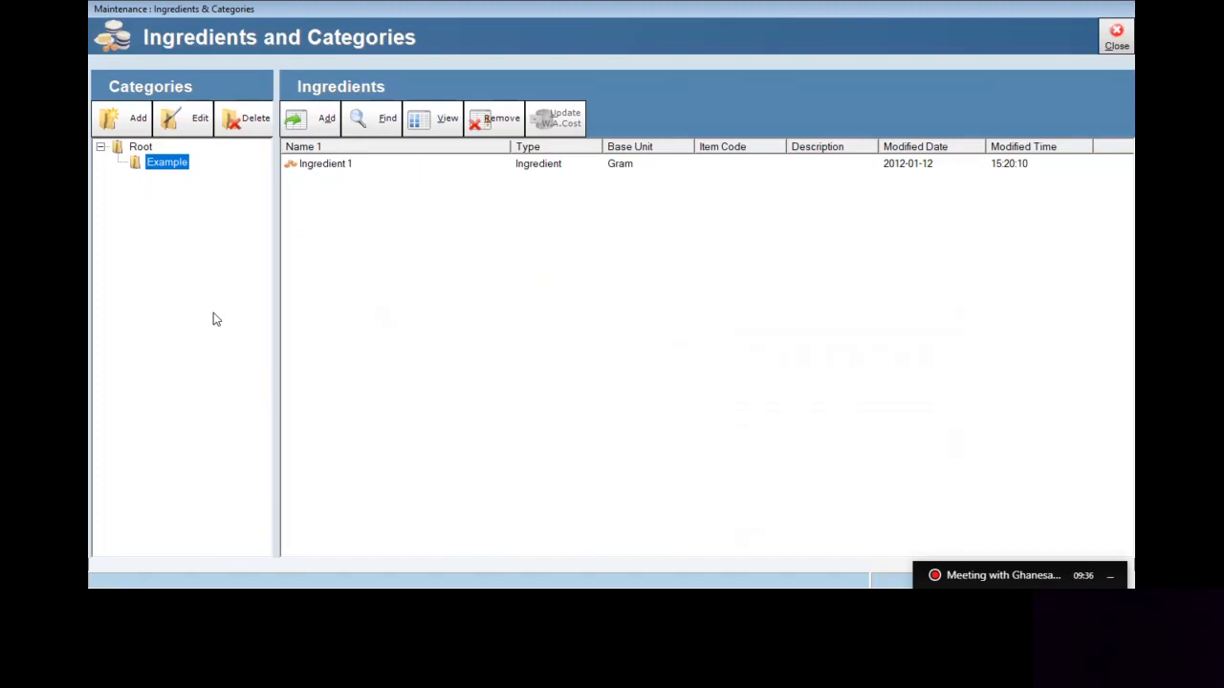
left_click(144, 150)
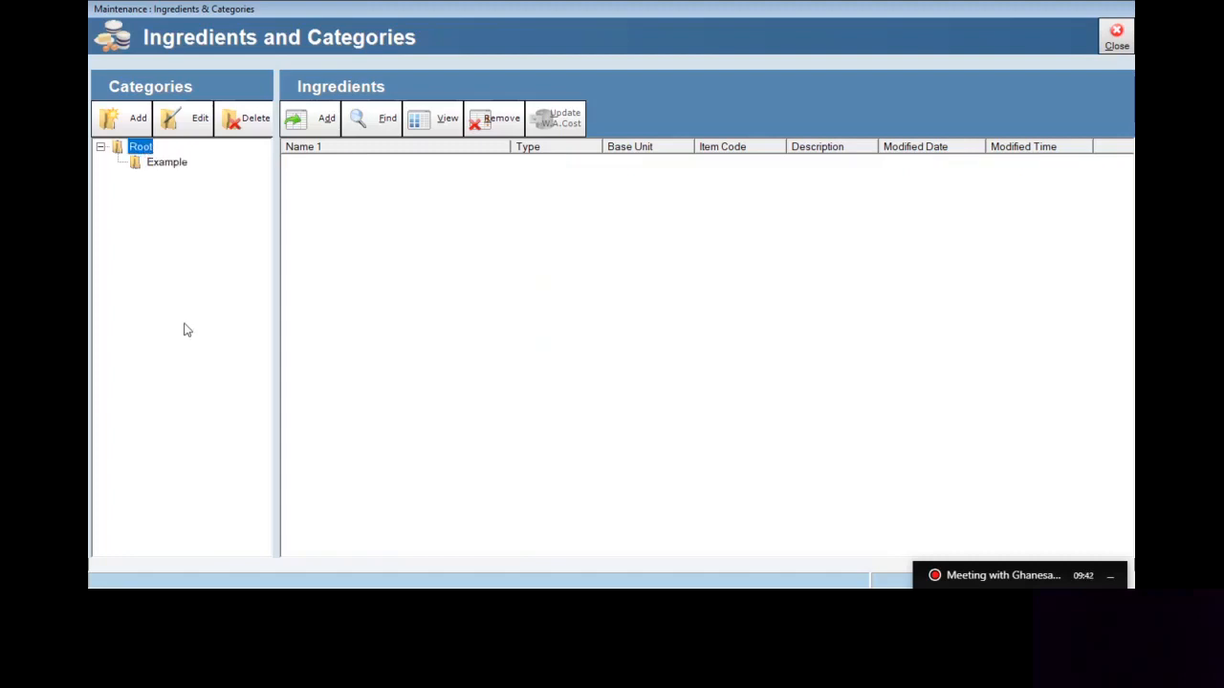
left_click(122, 131)
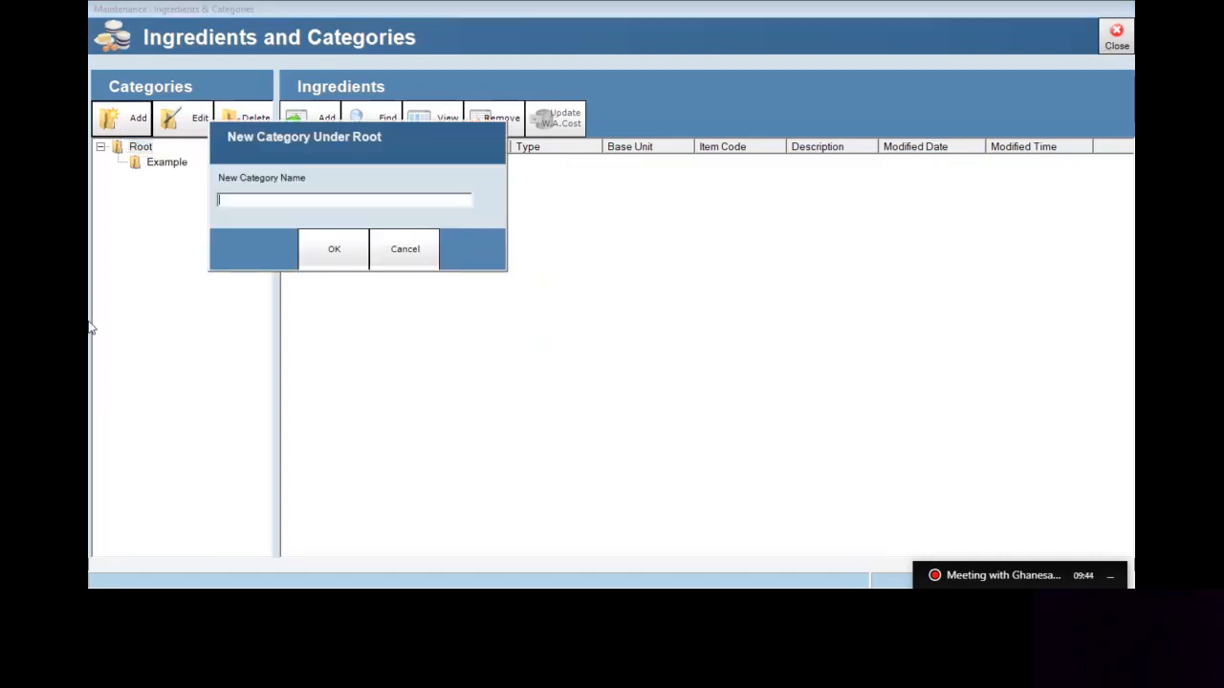
type("Raw Materials")
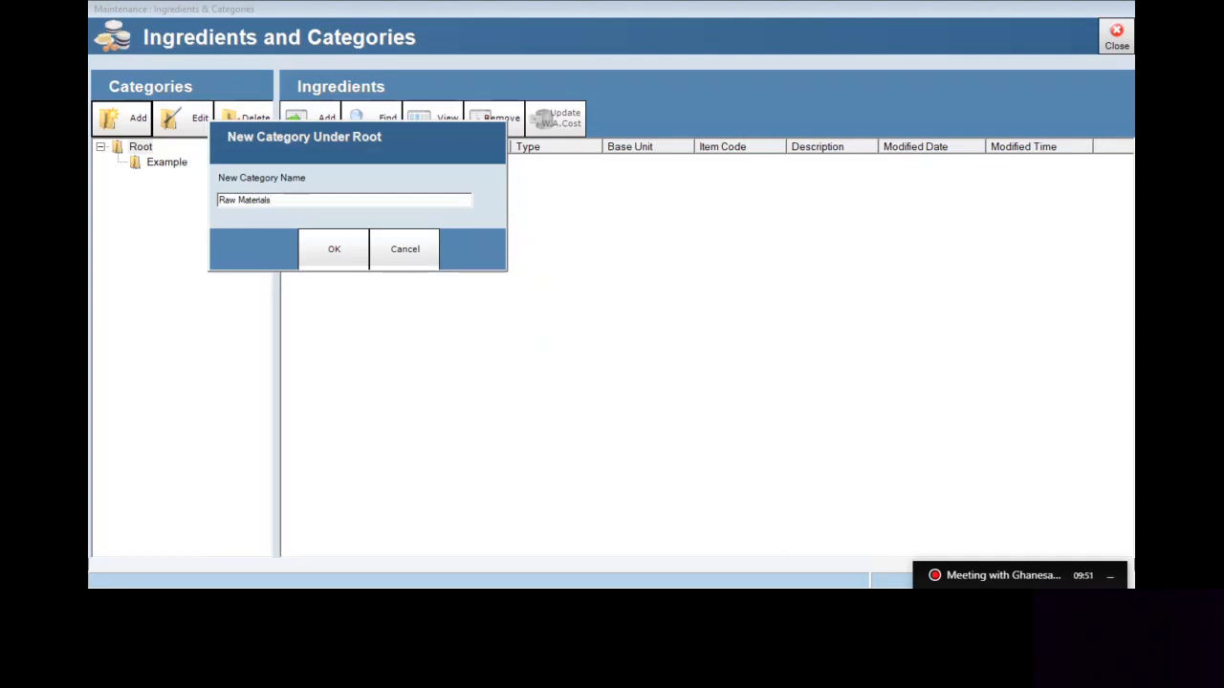
left_click(346, 264)
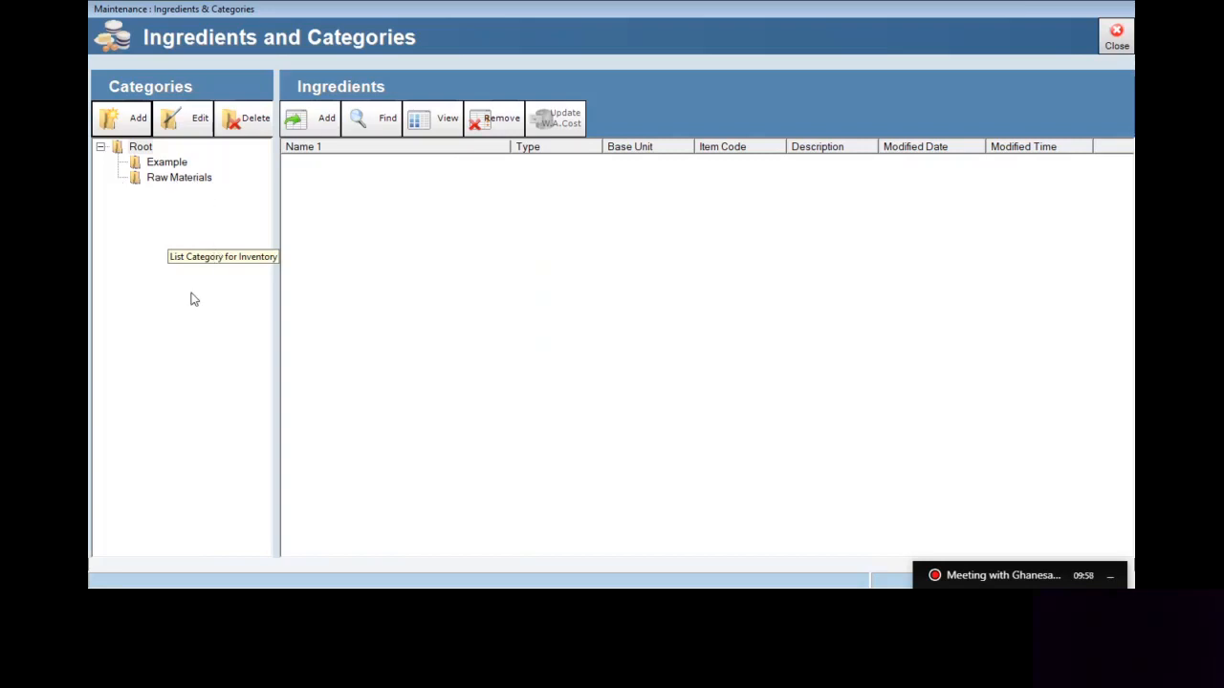
left_click(180, 178)
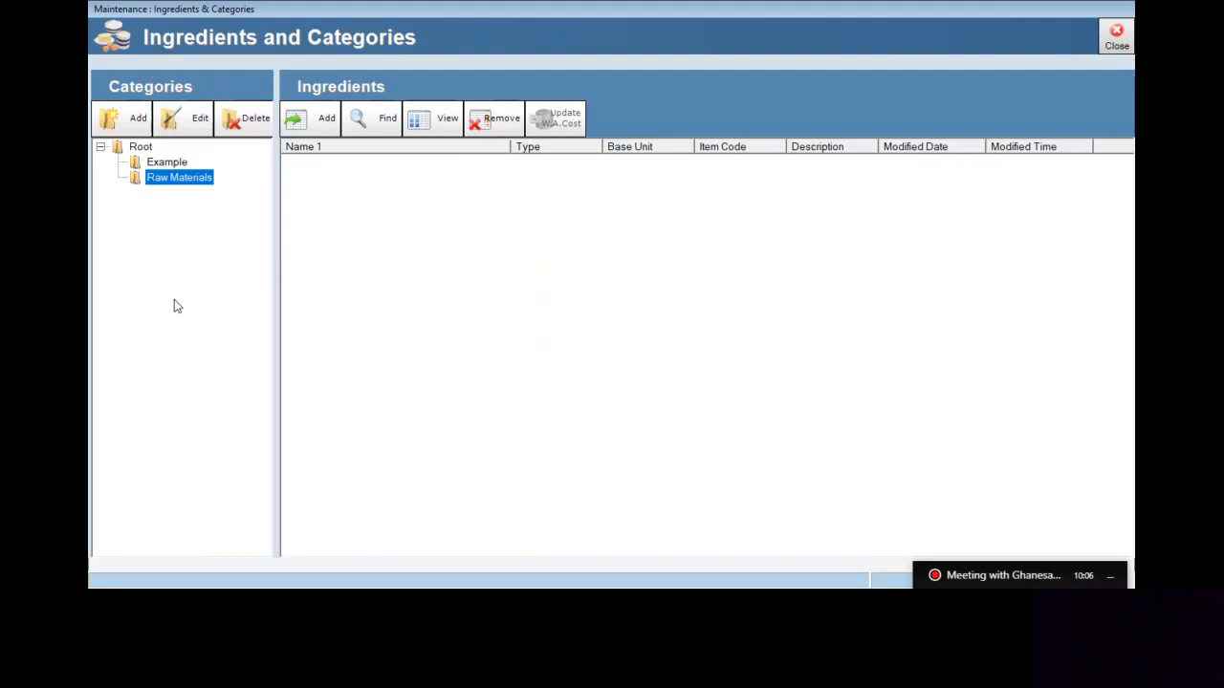
left_click(129, 119)
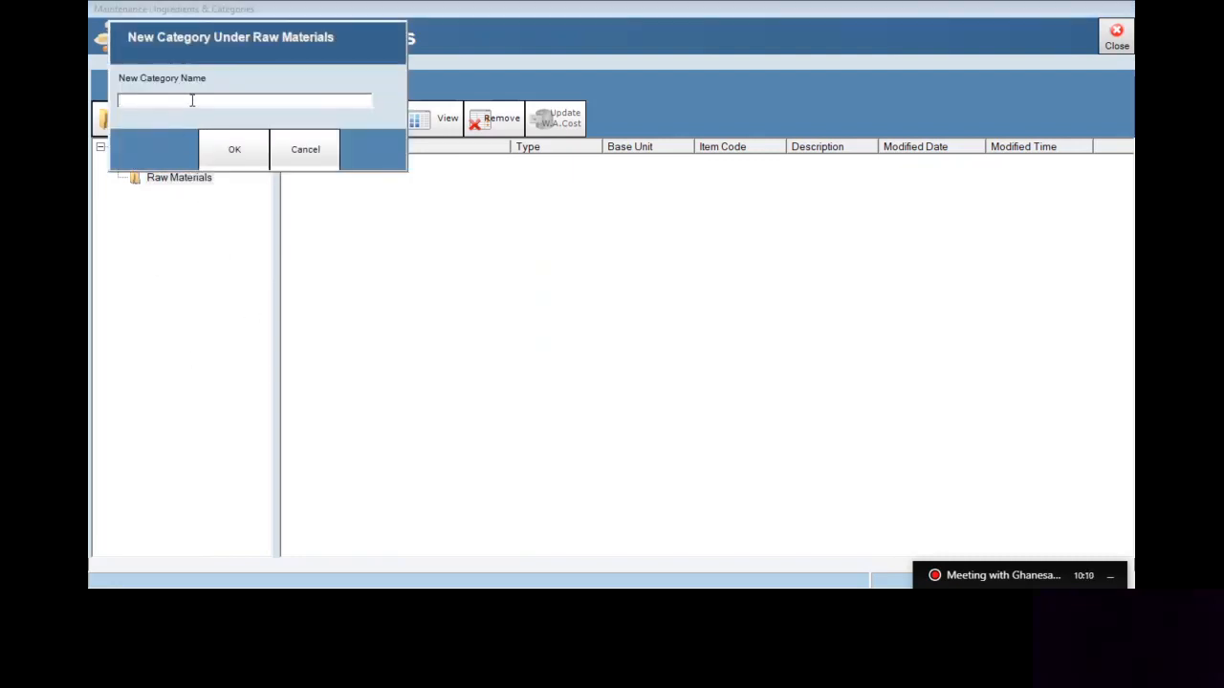
Name the new subcategory 'Kitchen Items' and confirm it
type("Kitc")
type("Items")
left_click(233, 164)
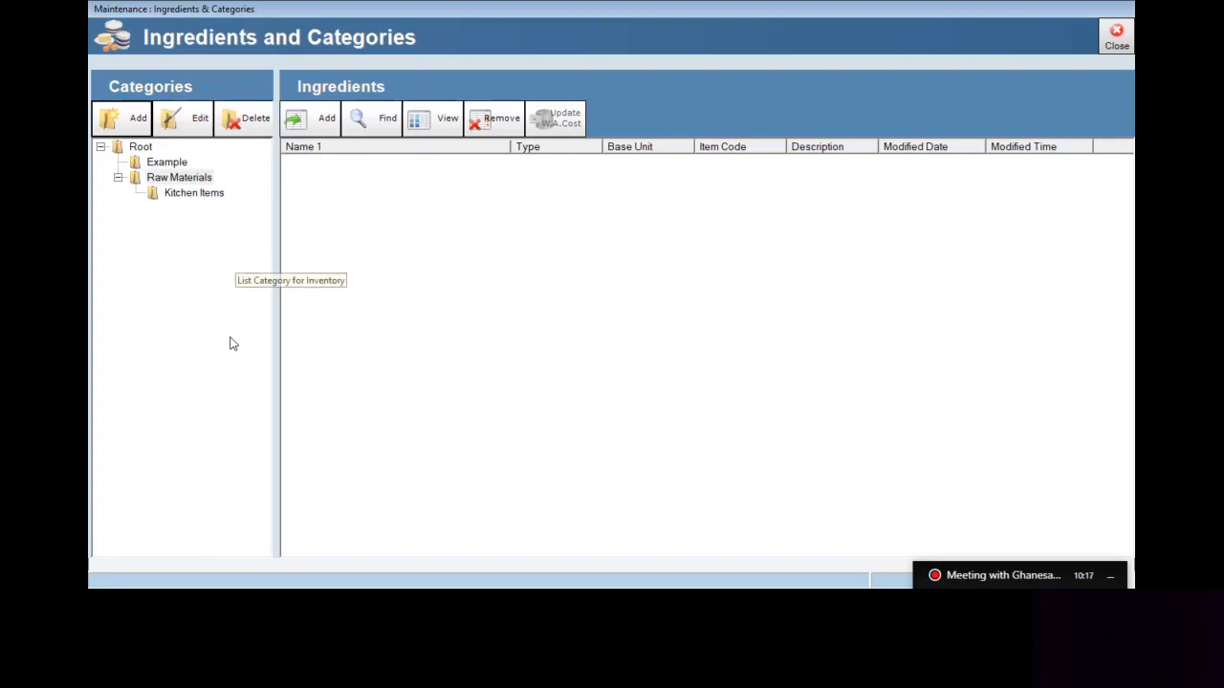
Add a second subcategory 'Dry Items' under Raw Materials
left_click(181, 178)
left_click(108, 114)
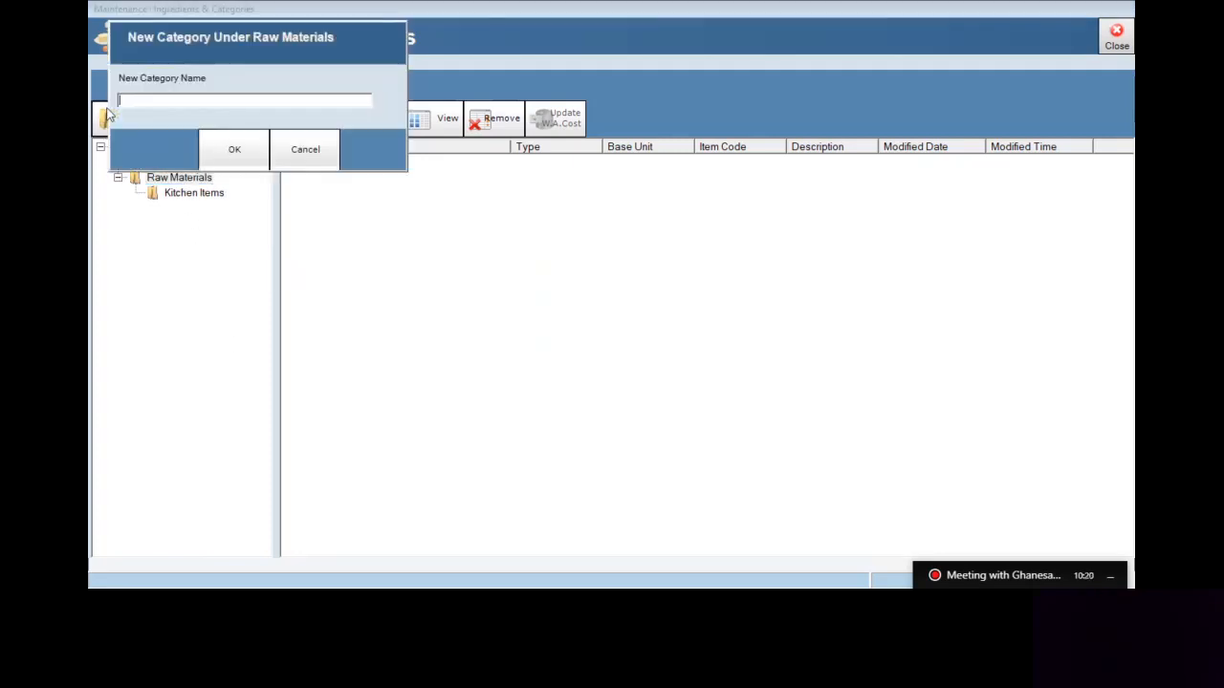
type("Driy Items")
key("BackSpace")
key("BackSpace")
key("BackSpace")
key("BackSpace")
type("tems")
left_click(251, 160)
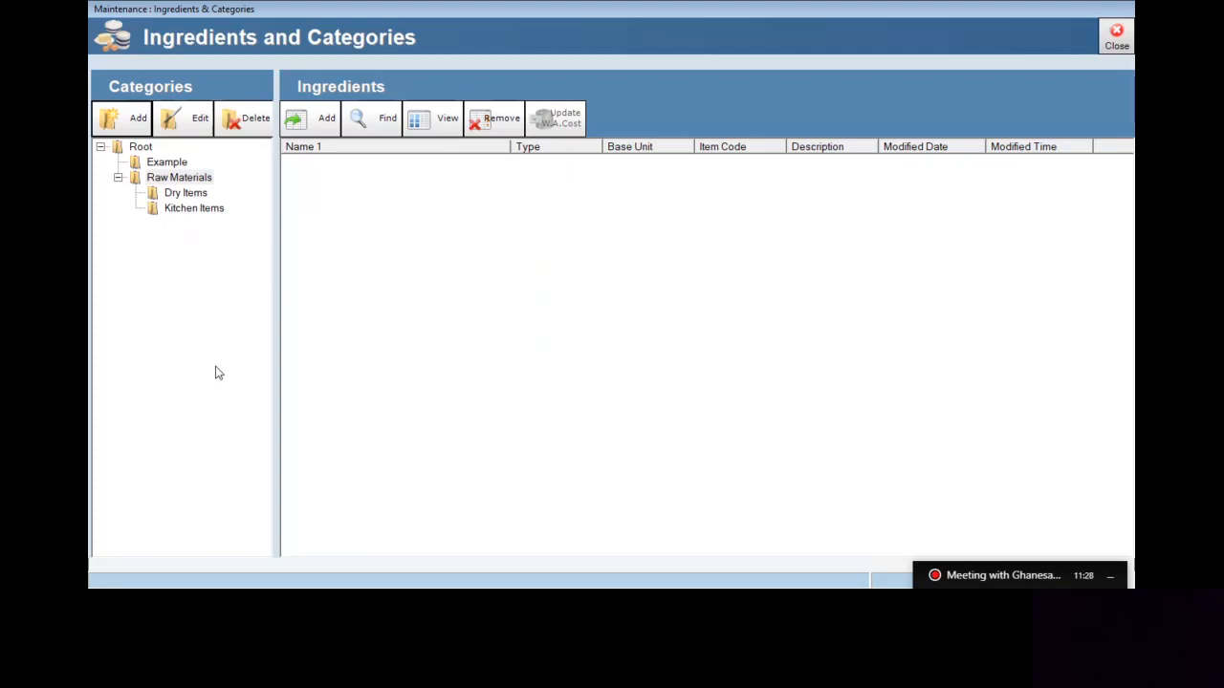
Start a new ingredient in Dry Items, glancing at the chicken rice recipe in Excel
left_click(193, 195)
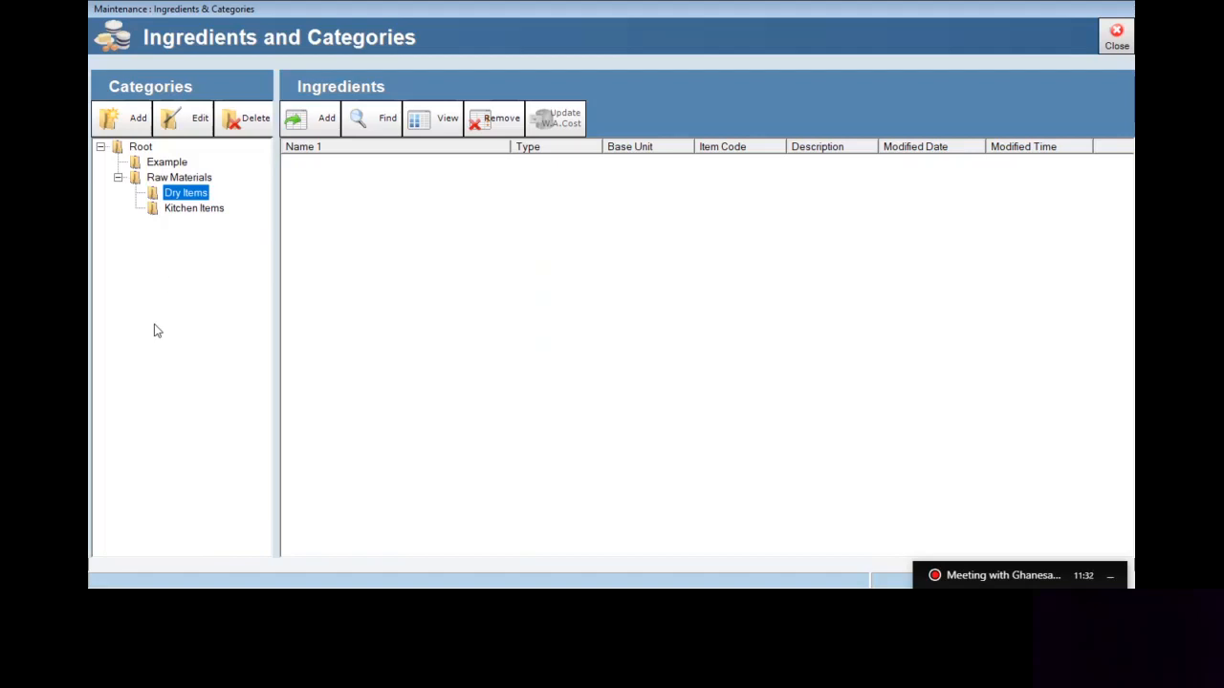
left_click(320, 132)
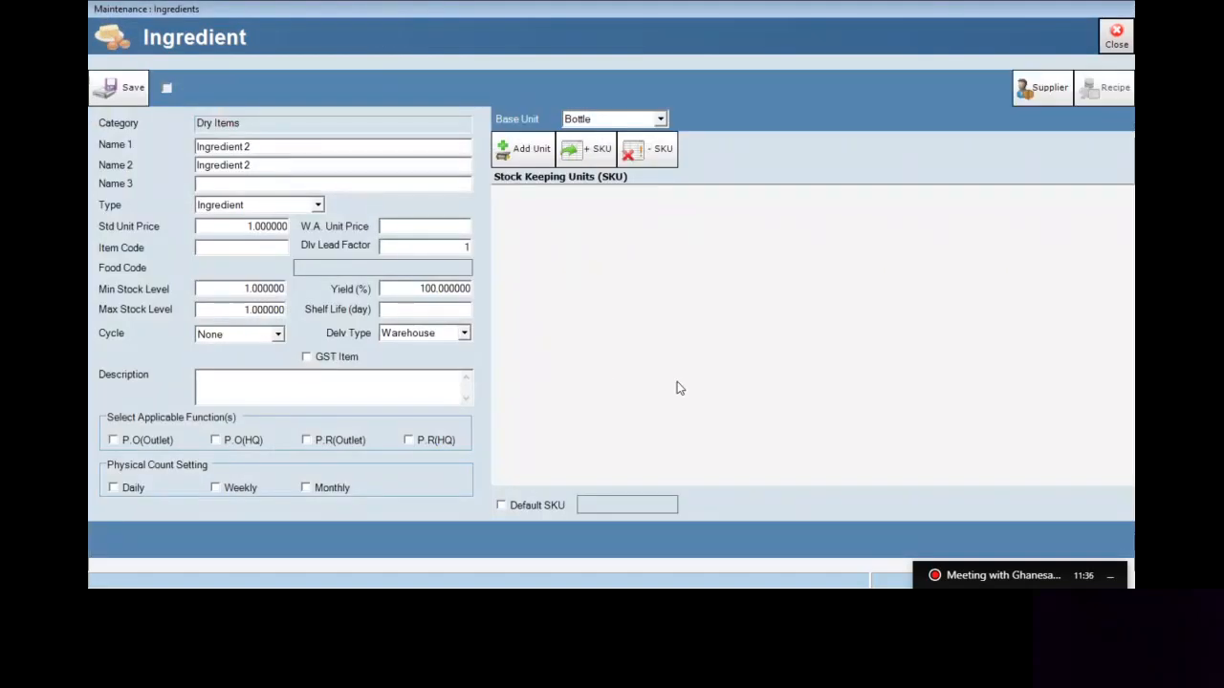
key("alt+Tab")
key("alt+Tab")
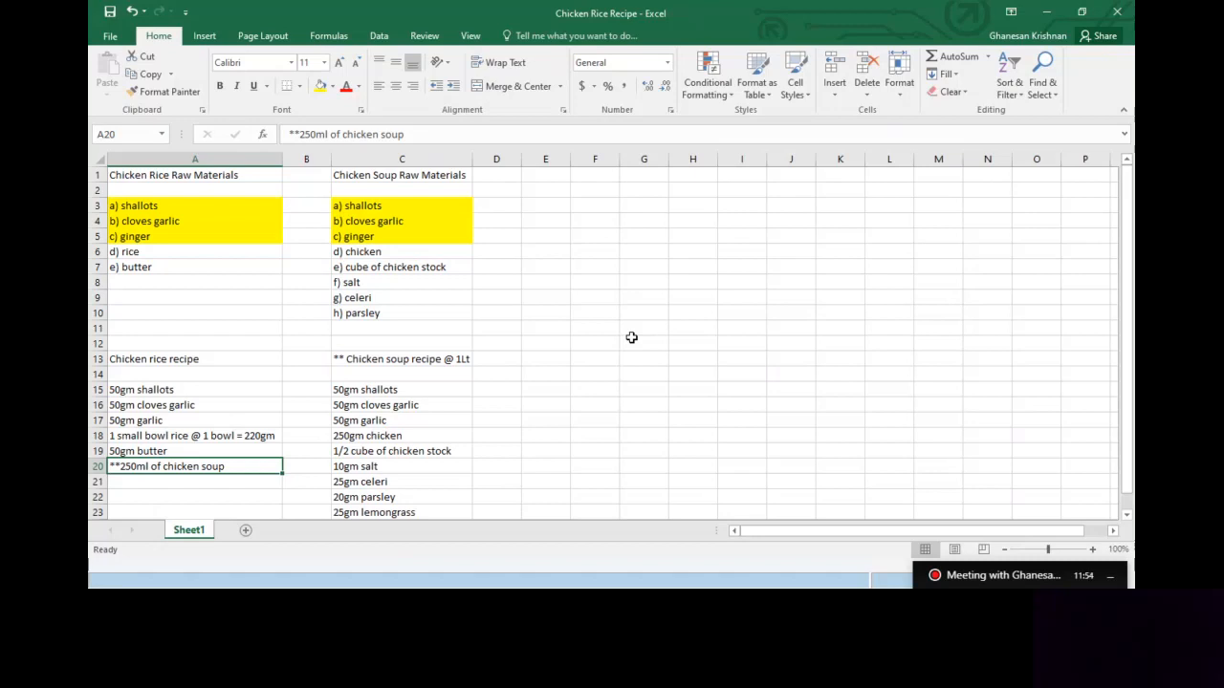
key("alt+Tab")
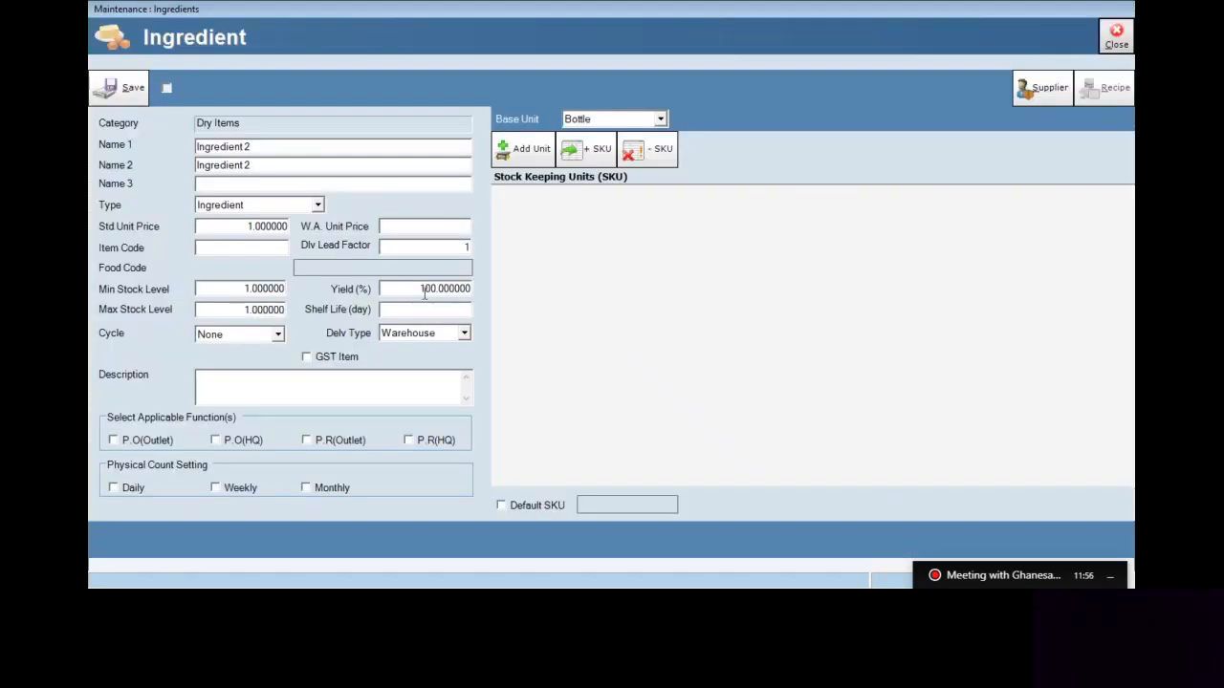
Name the new ingredient 'Chicken' and keep its type as Ingredient
left_click(321, 149)
type("Ch")
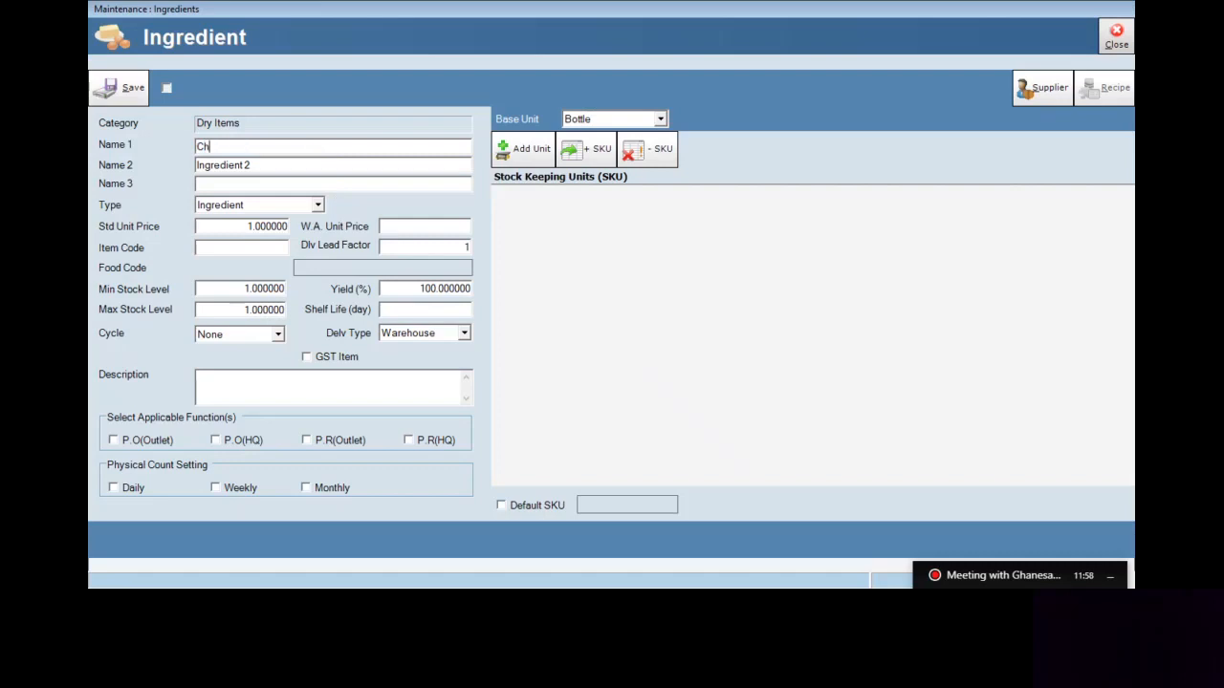
type("icken")
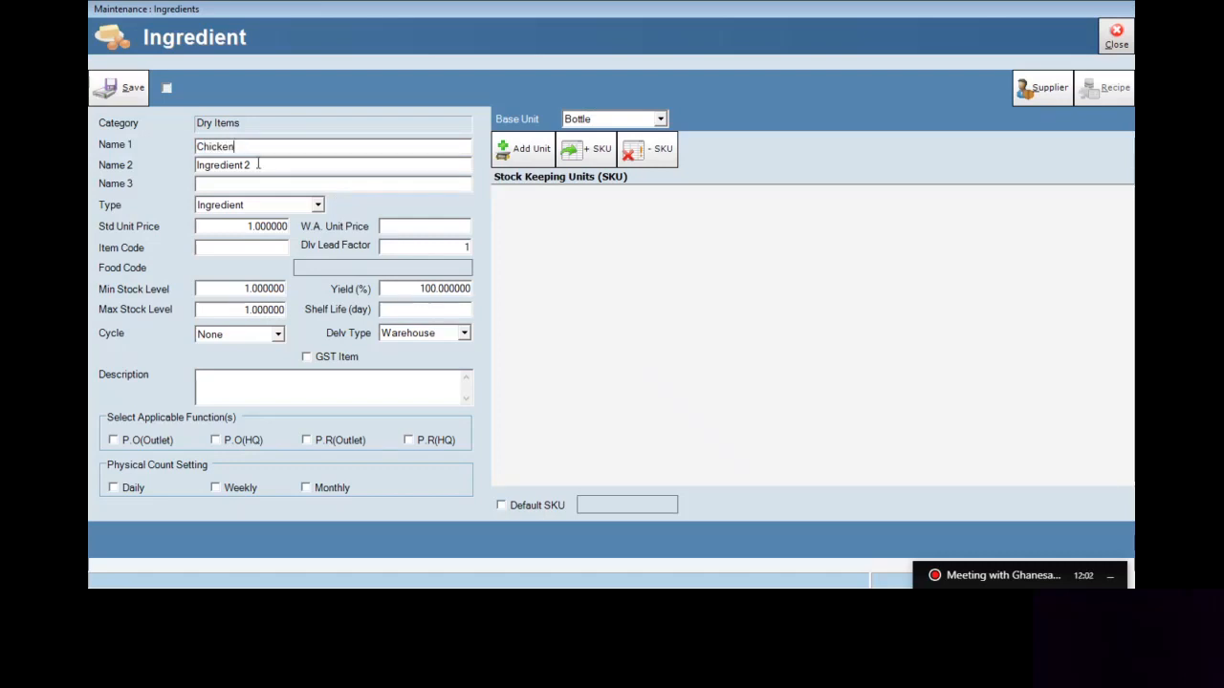
left_click(259, 164)
left_click(393, 186)
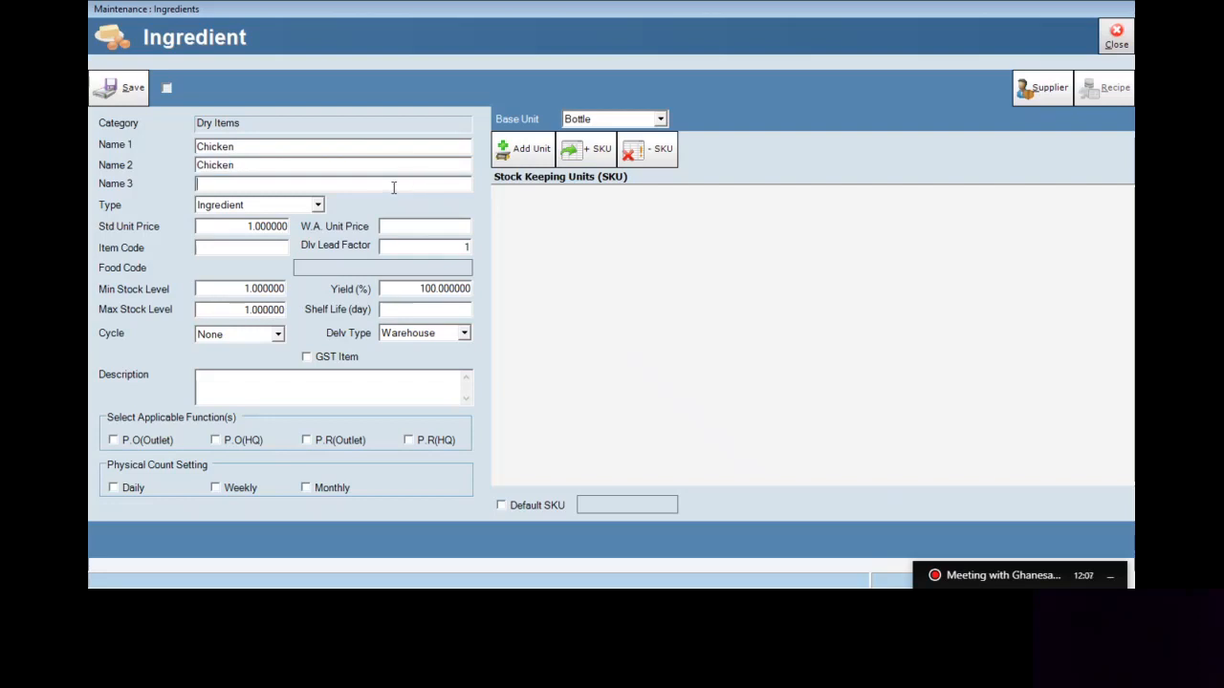
left_click(318, 205)
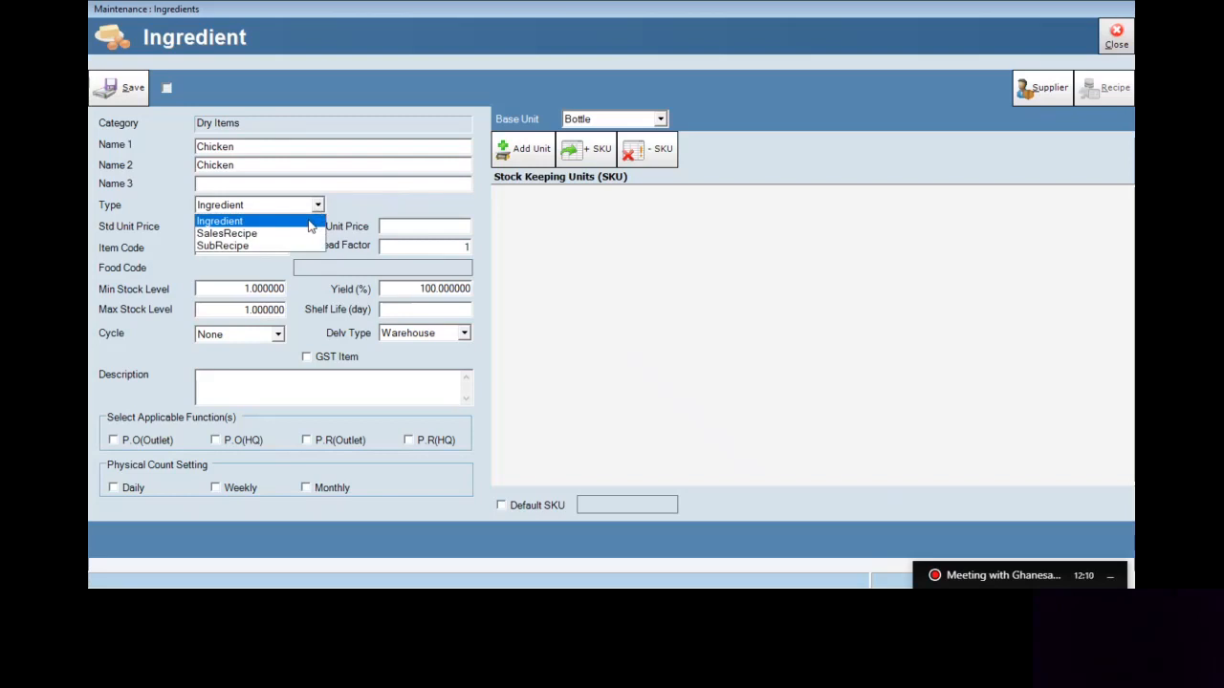
left_click(310, 223)
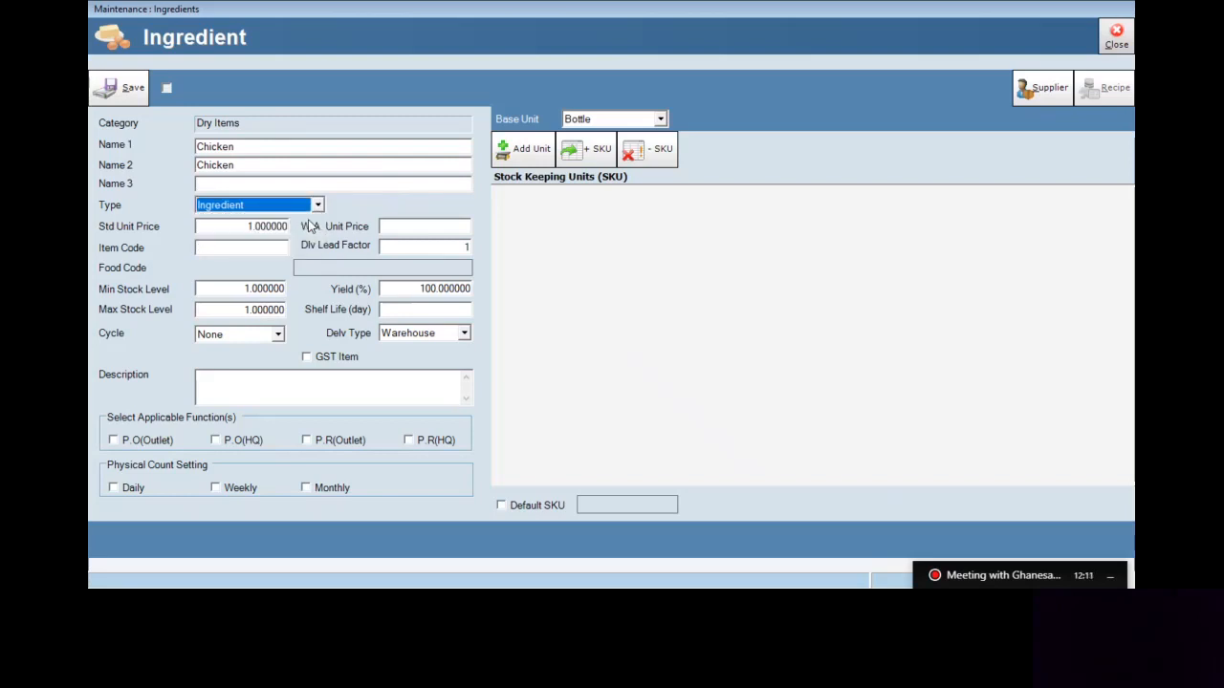
Set Gram as the base unit and save the Chicken ingredient
left_click(660, 119)
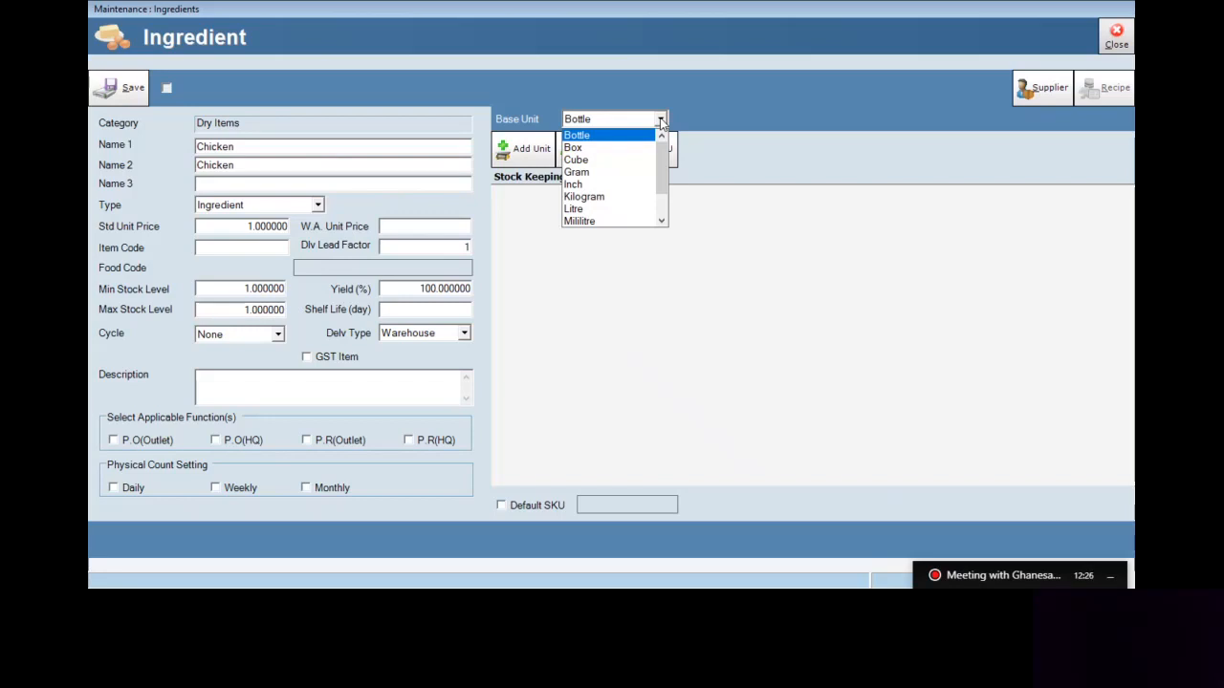
left_click_drag(663, 152, 668, 187)
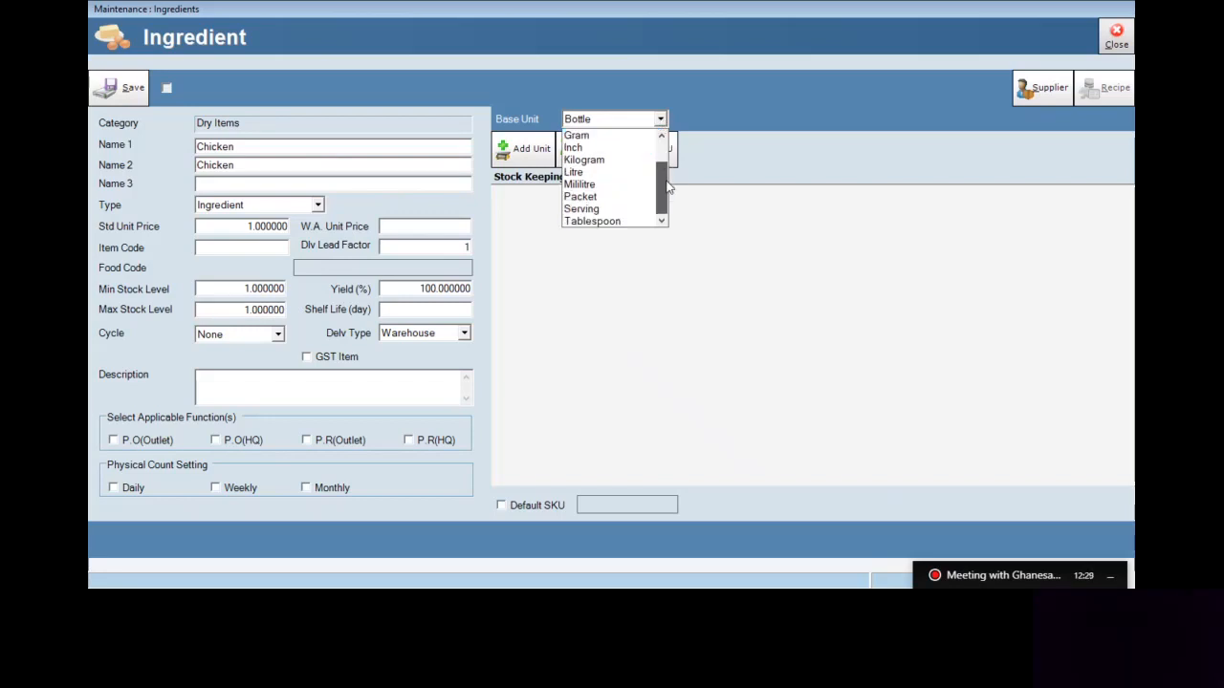
left_click(621, 136)
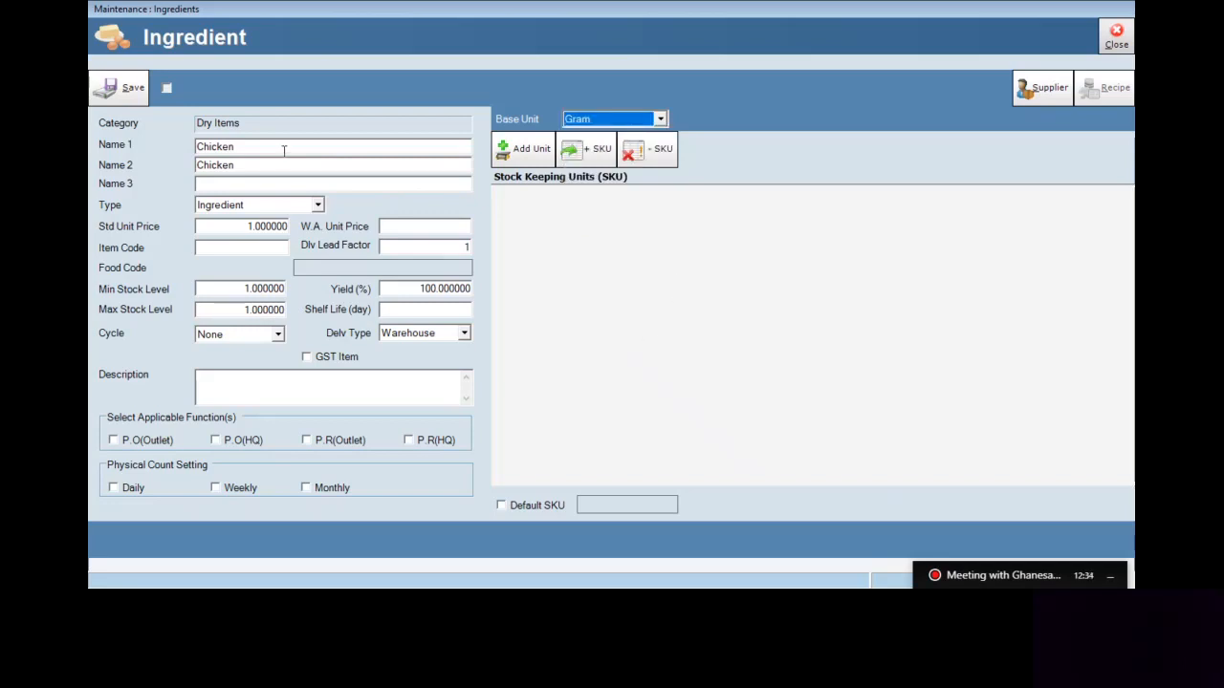
double_click(237, 148)
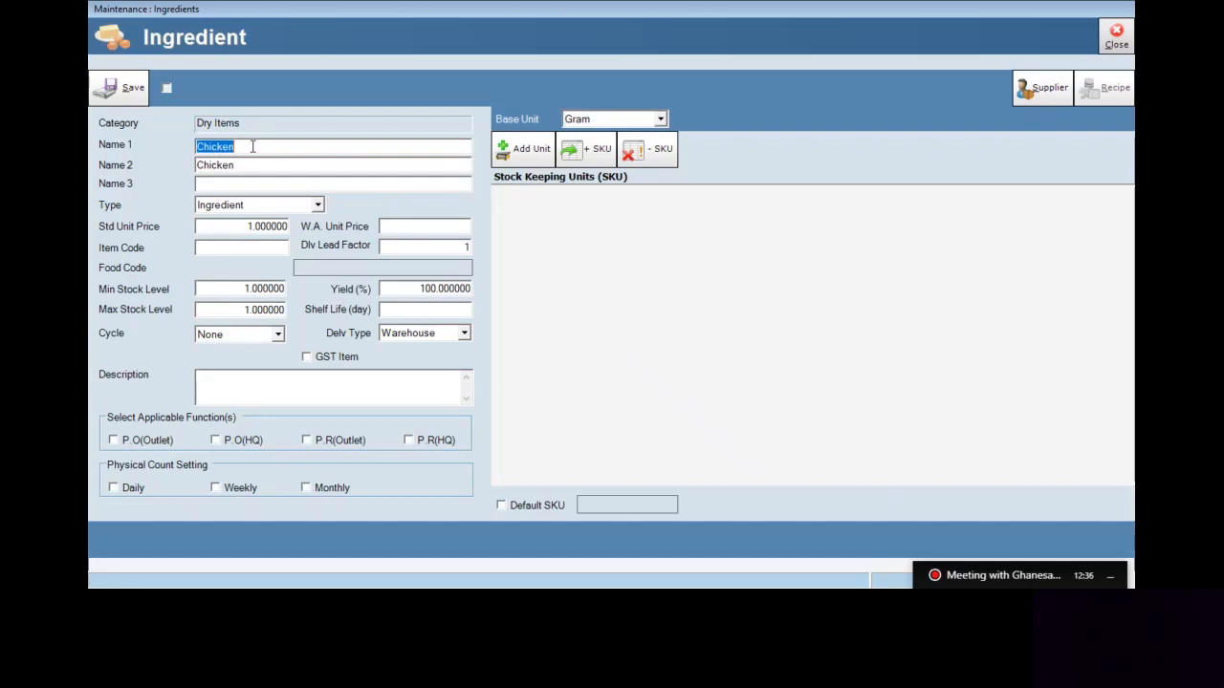
left_click(266, 207)
left_click(264, 218)
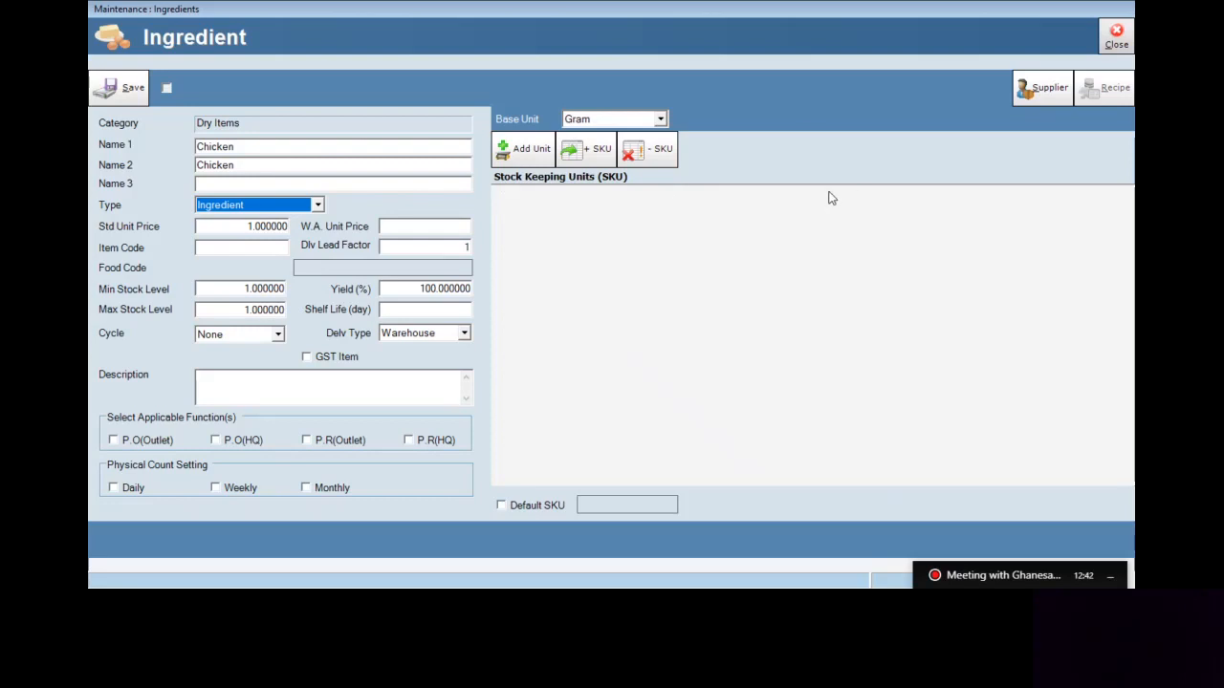
left_click(111, 89)
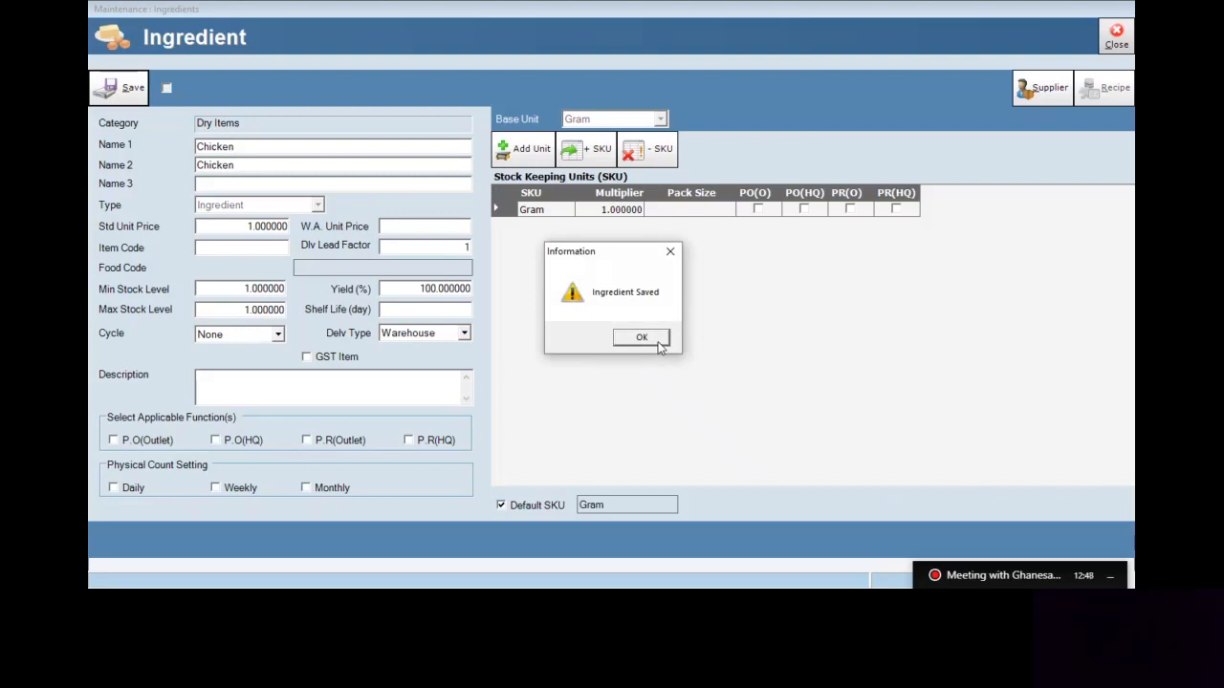
left_click(658, 342)
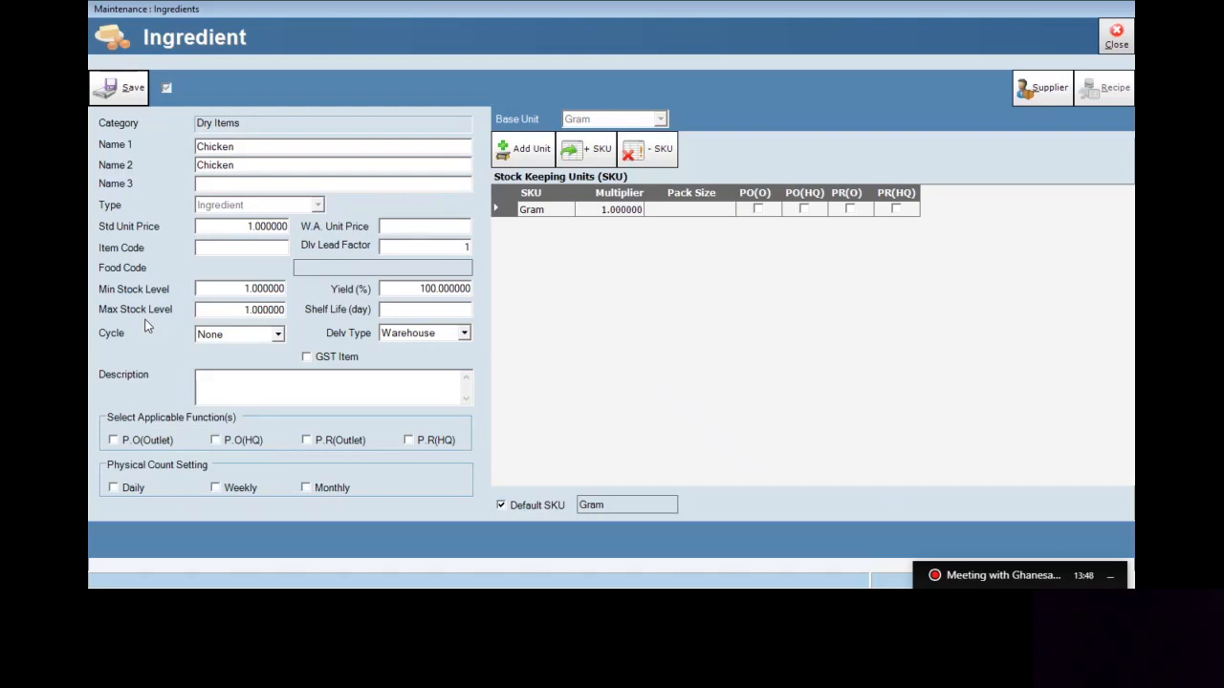
Enter min stock 2000 and max stock 7000 for Chicken, leaving the cycle at None
left_click(201, 288)
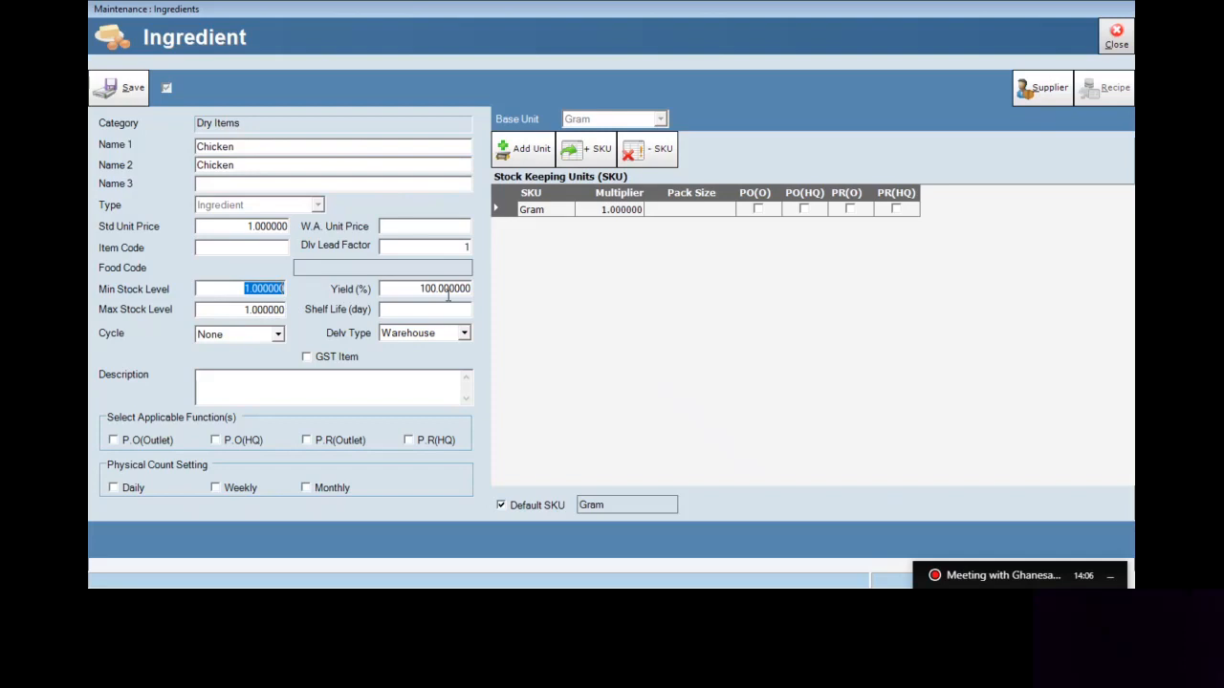
type("2000")
key("Tab")
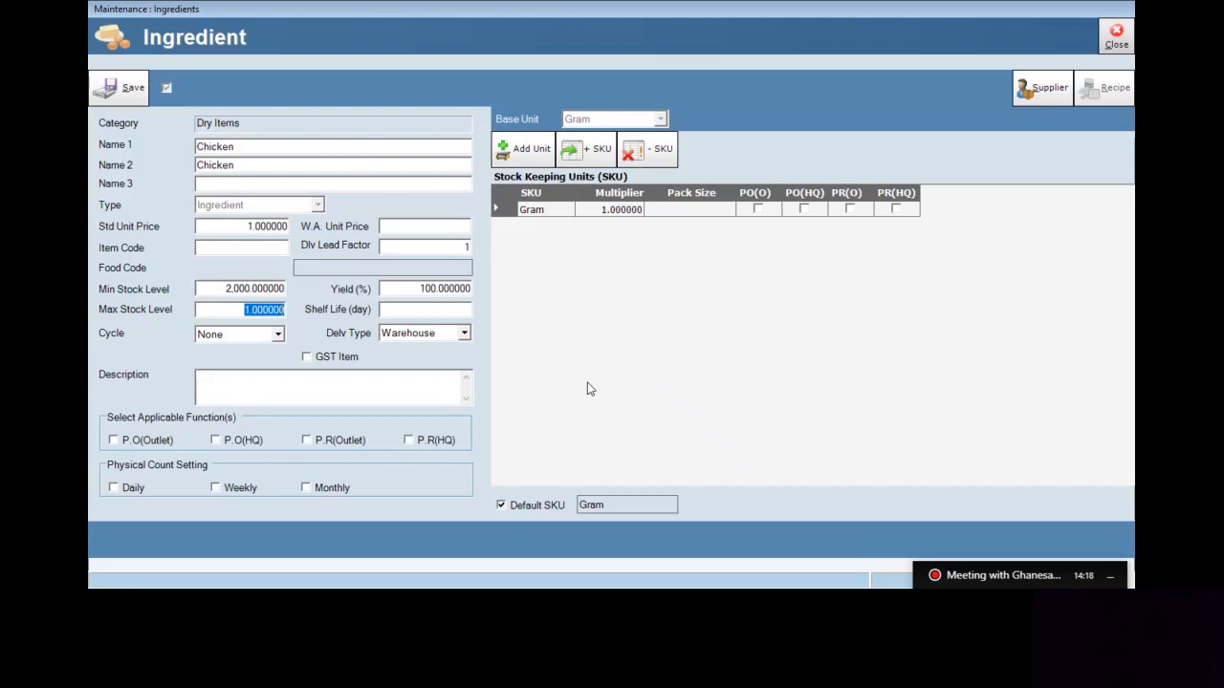
type("7000")
left_click(220, 290)
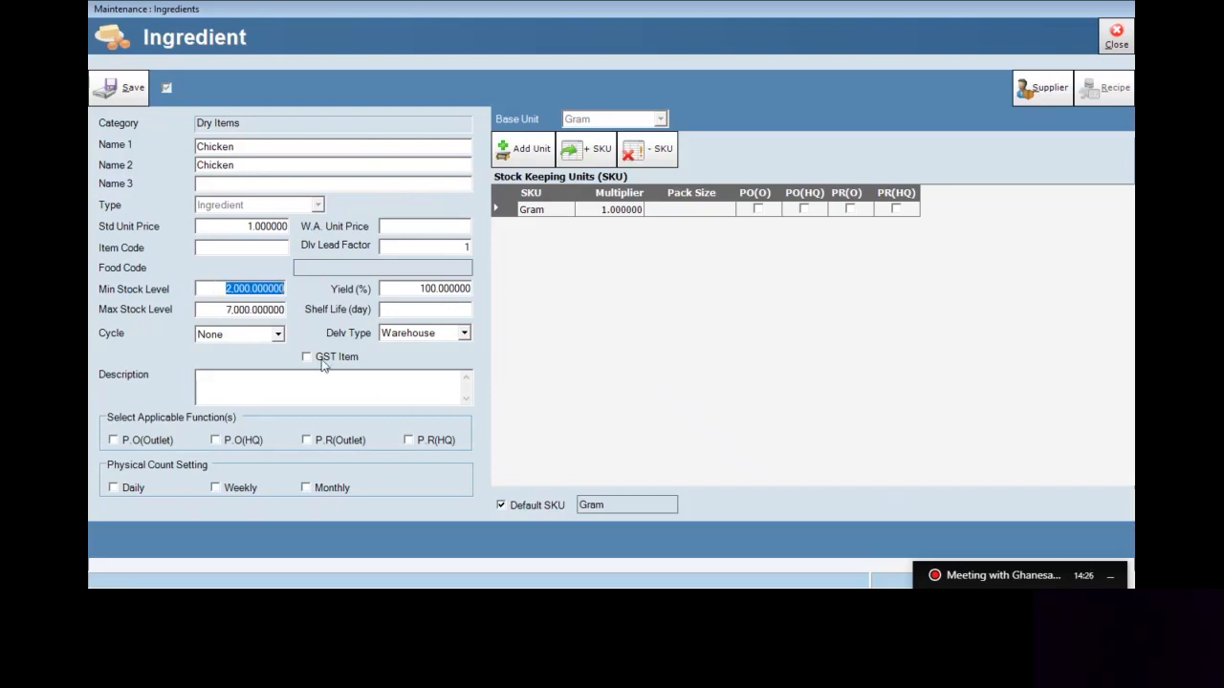
left_click(279, 333)
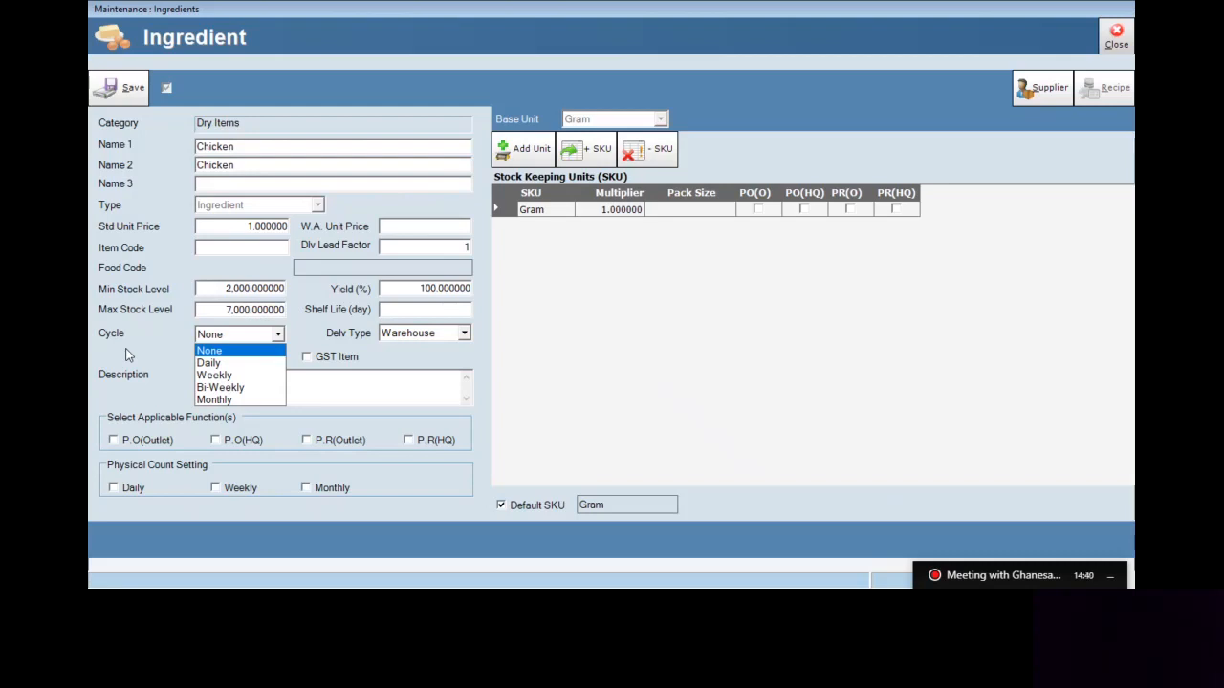
left_click(242, 352)
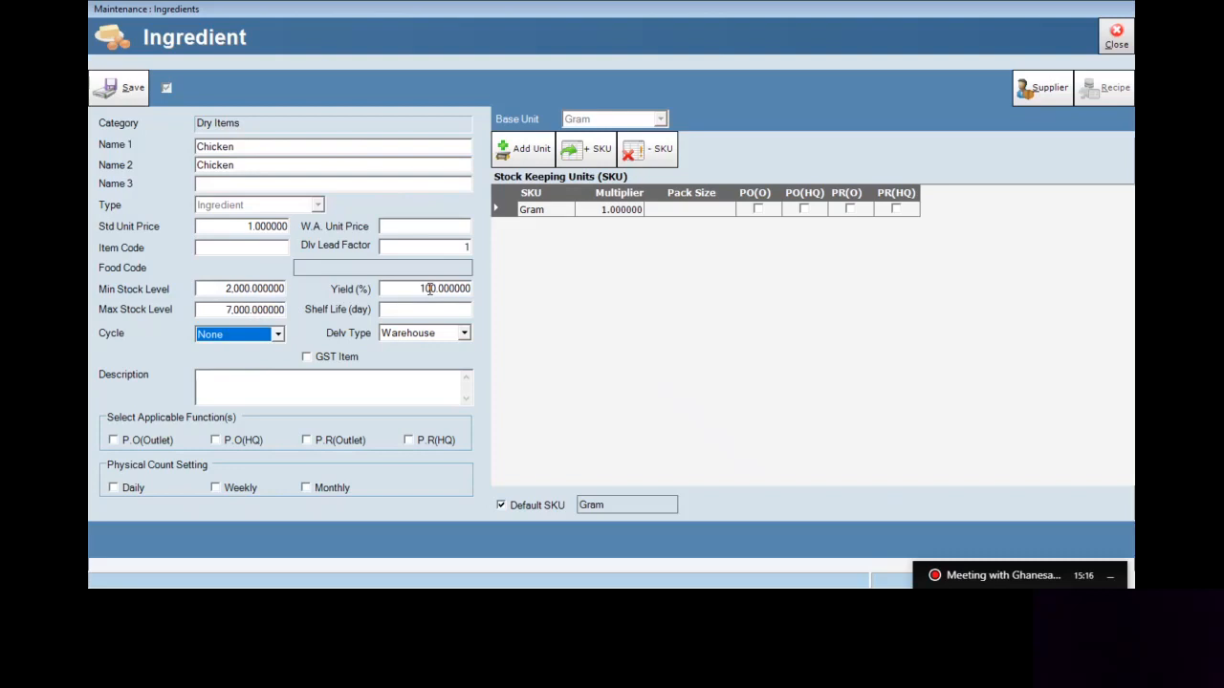
Replace the 100 yield with 90 percent
key("Tab")
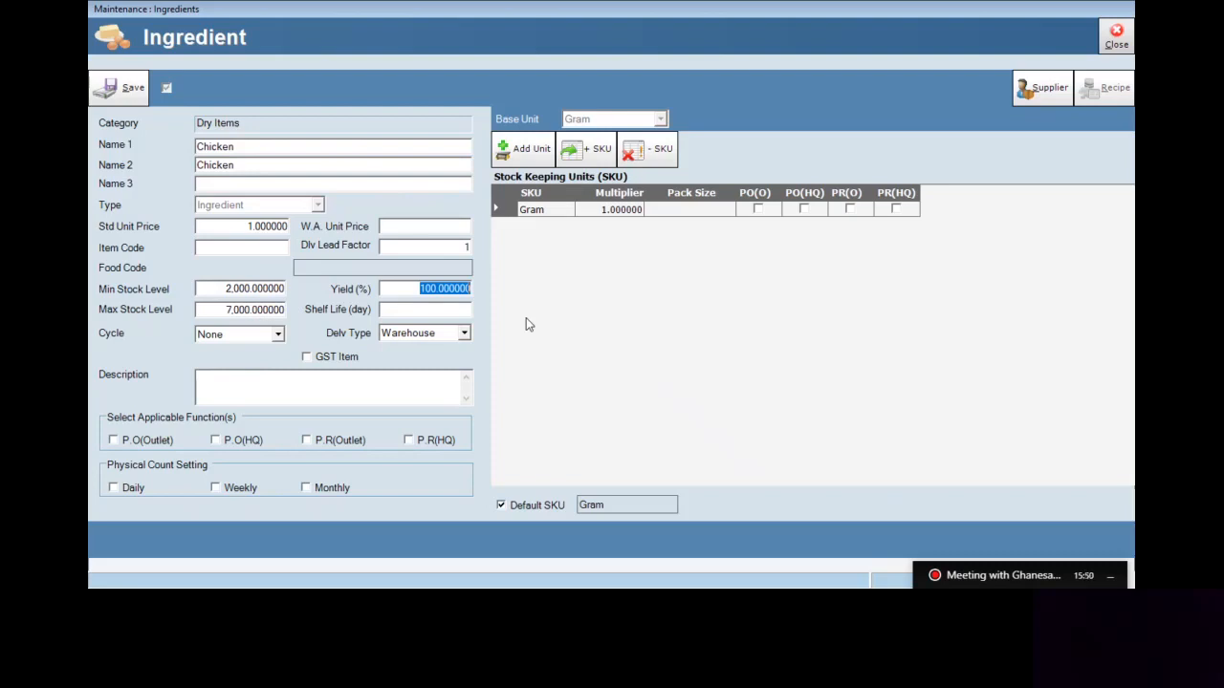
type("90")
left_click(452, 334)
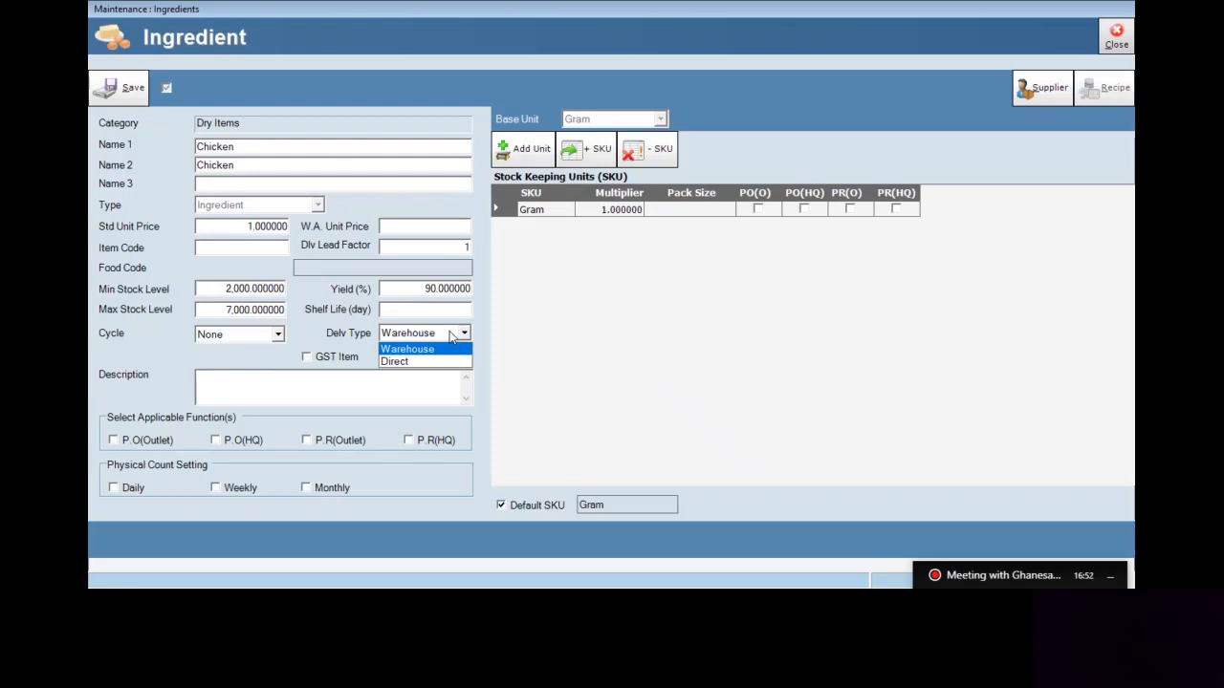
left_click(429, 362)
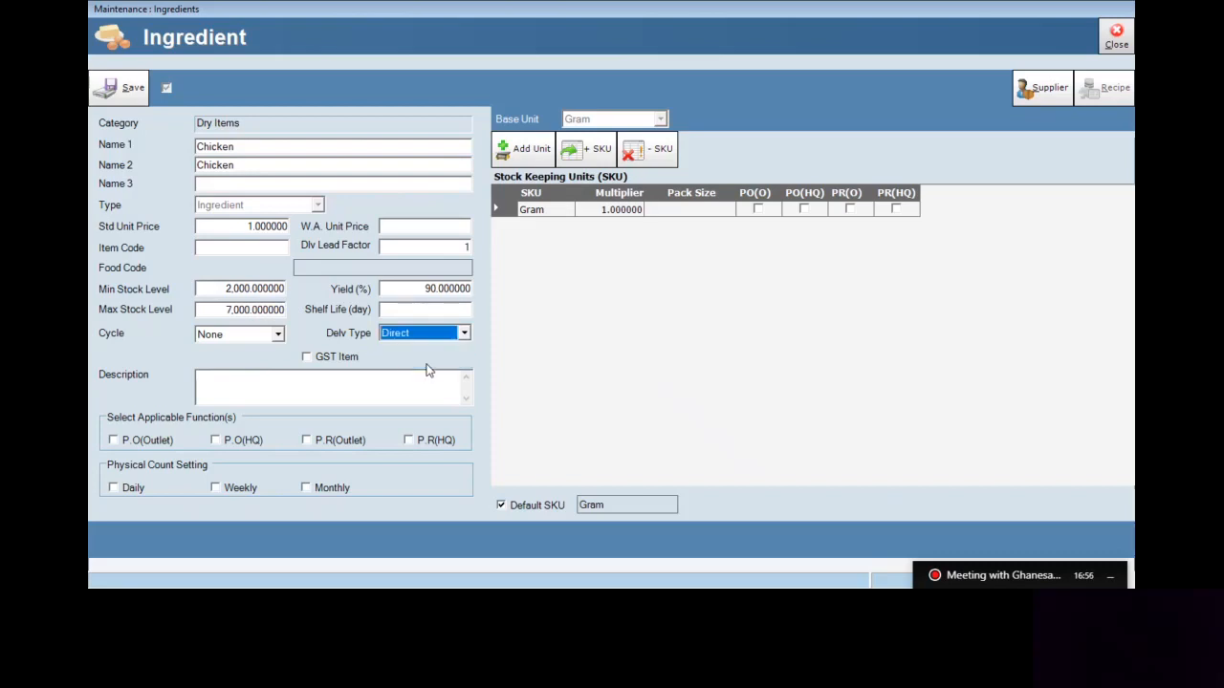
left_click(432, 334)
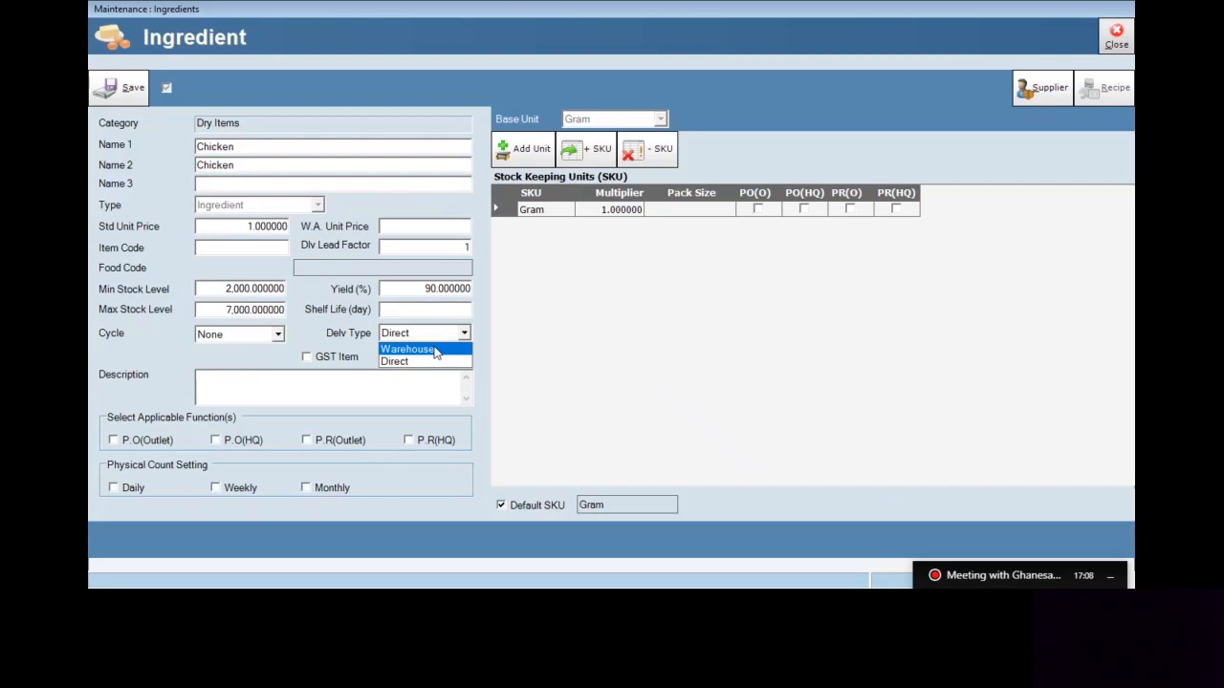
left_click(435, 353)
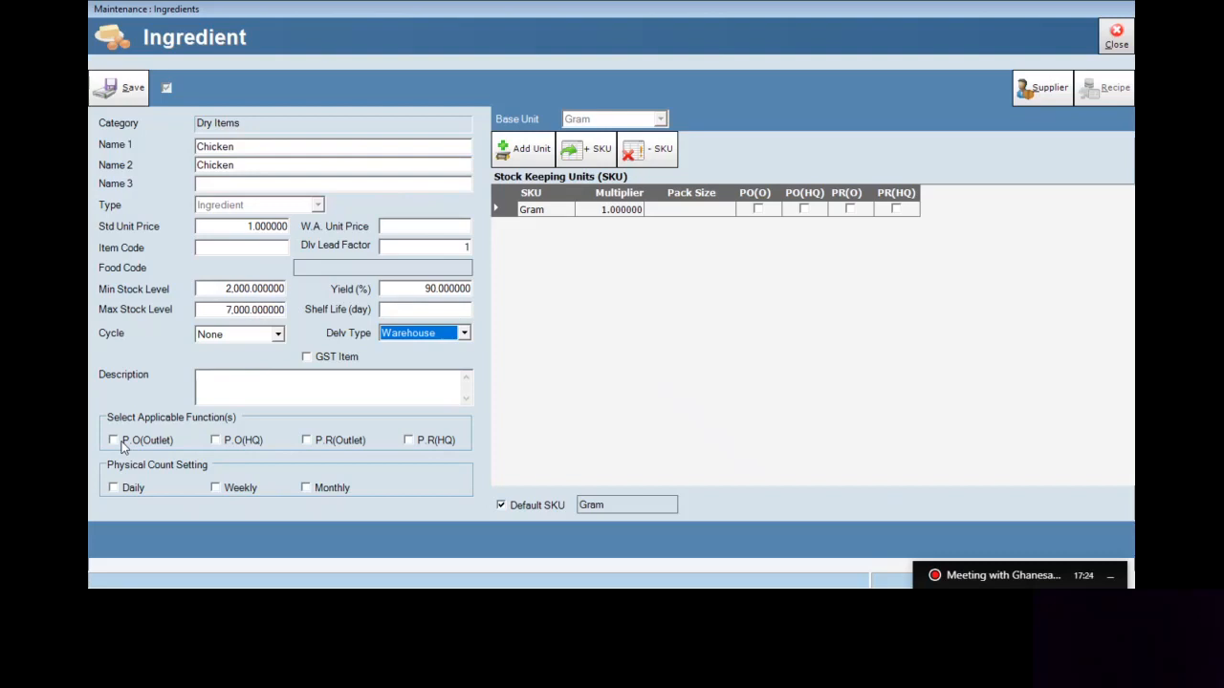
Enable P.O(Outlet) with Daily and Monthly physical counts (Weekly off), then save Chicken
left_click(121, 446)
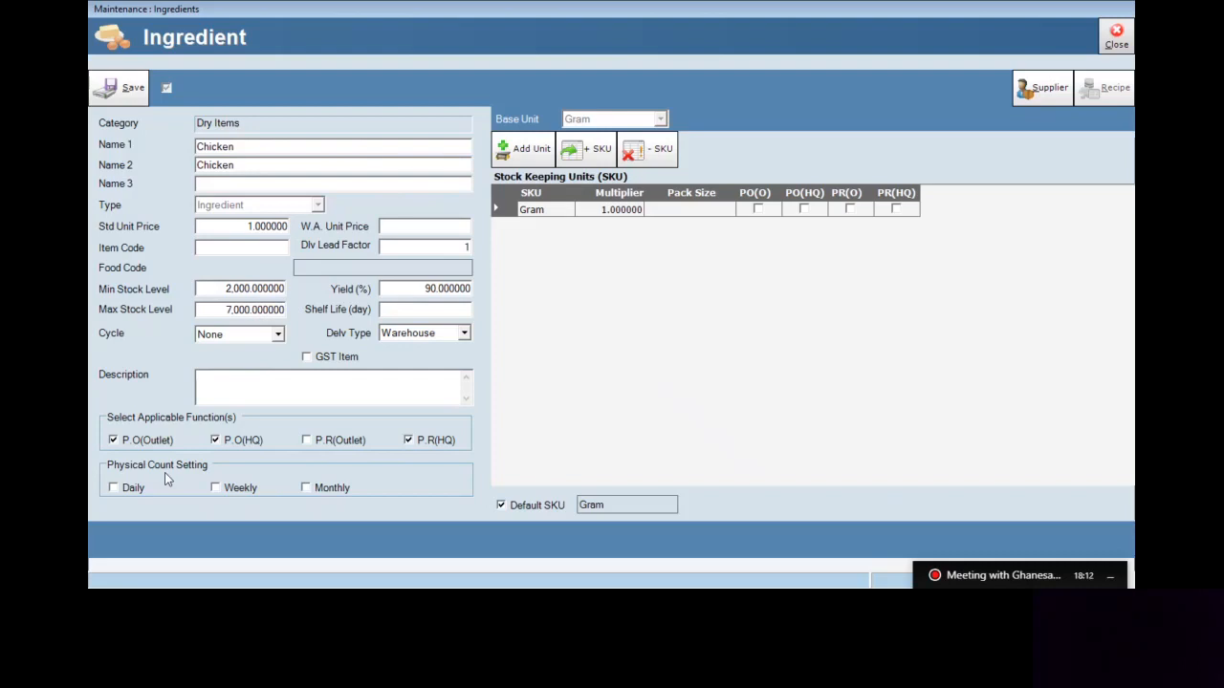
left_click(231, 490)
left_click(334, 489)
left_click(248, 492)
left_click(123, 492)
left_click(221, 488)
left_click(137, 97)
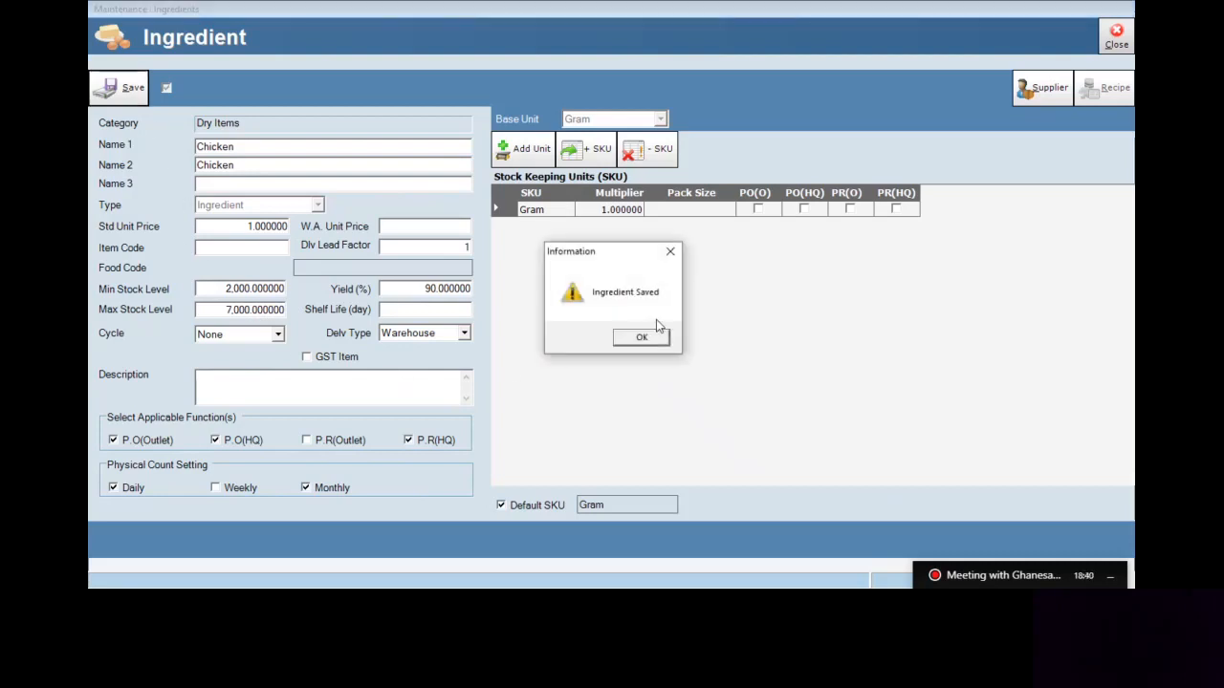
left_click(656, 341)
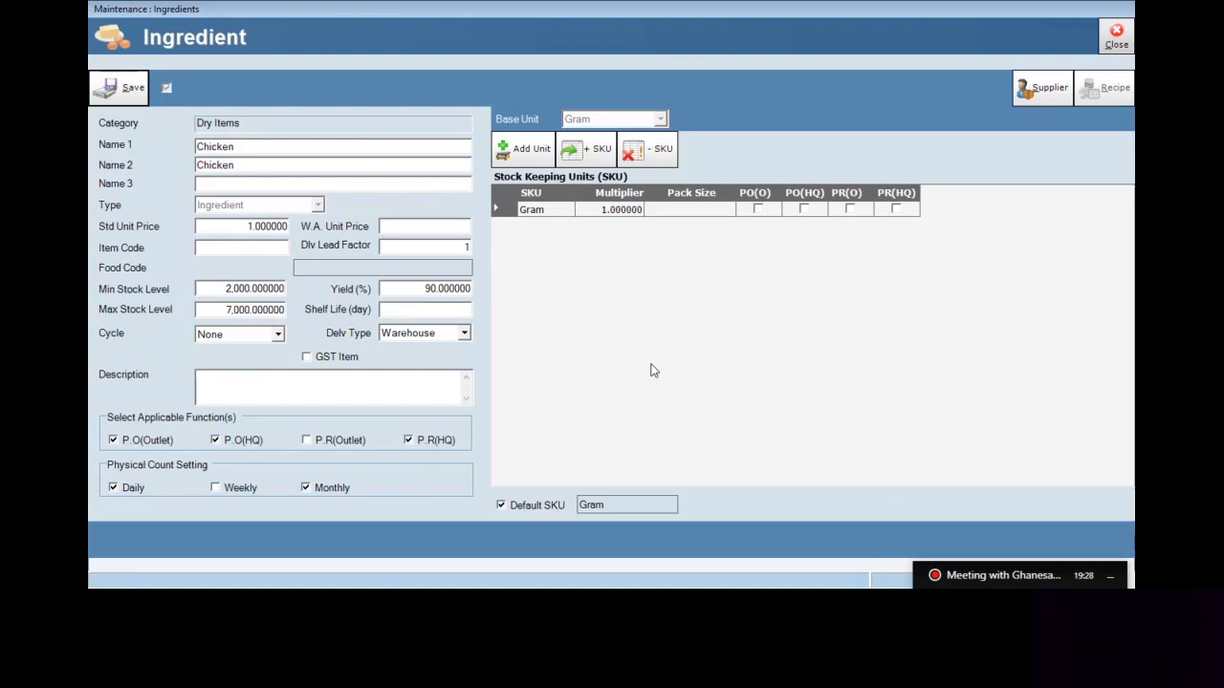
Add a Kilogram SKU for Chicken with multiplier 1000 and packing size 1Kg
left_click(599, 153)
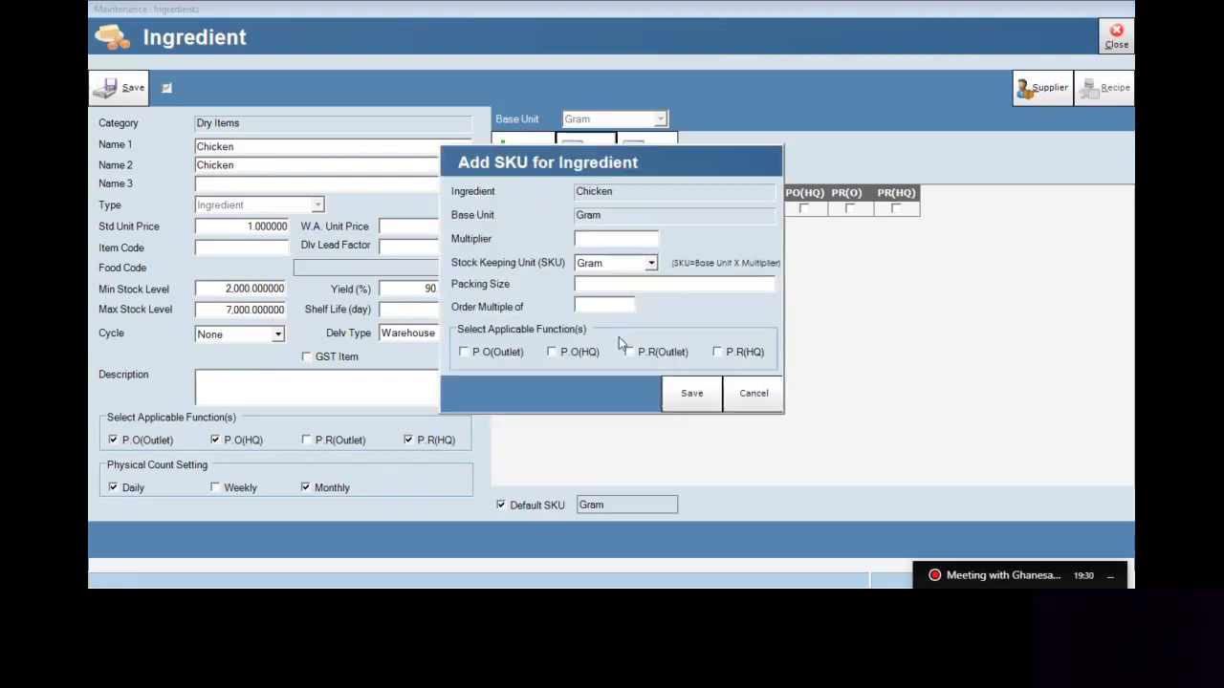
left_click(651, 266)
left_click(651, 265)
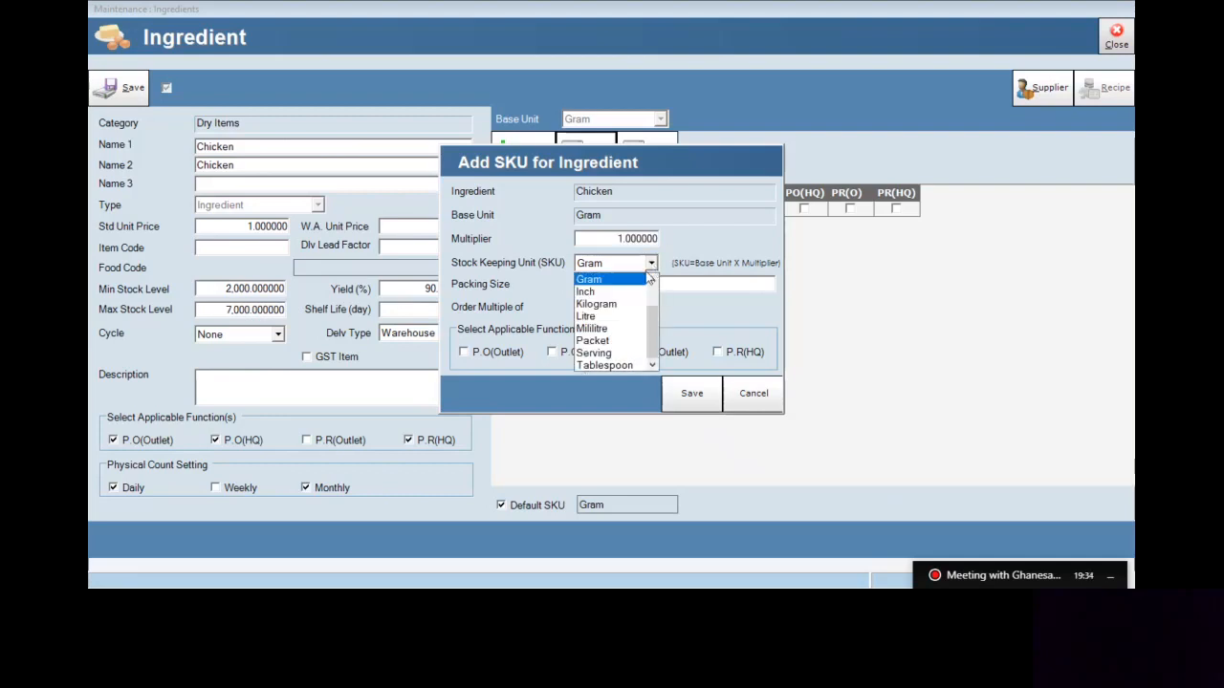
left_click(603, 304)
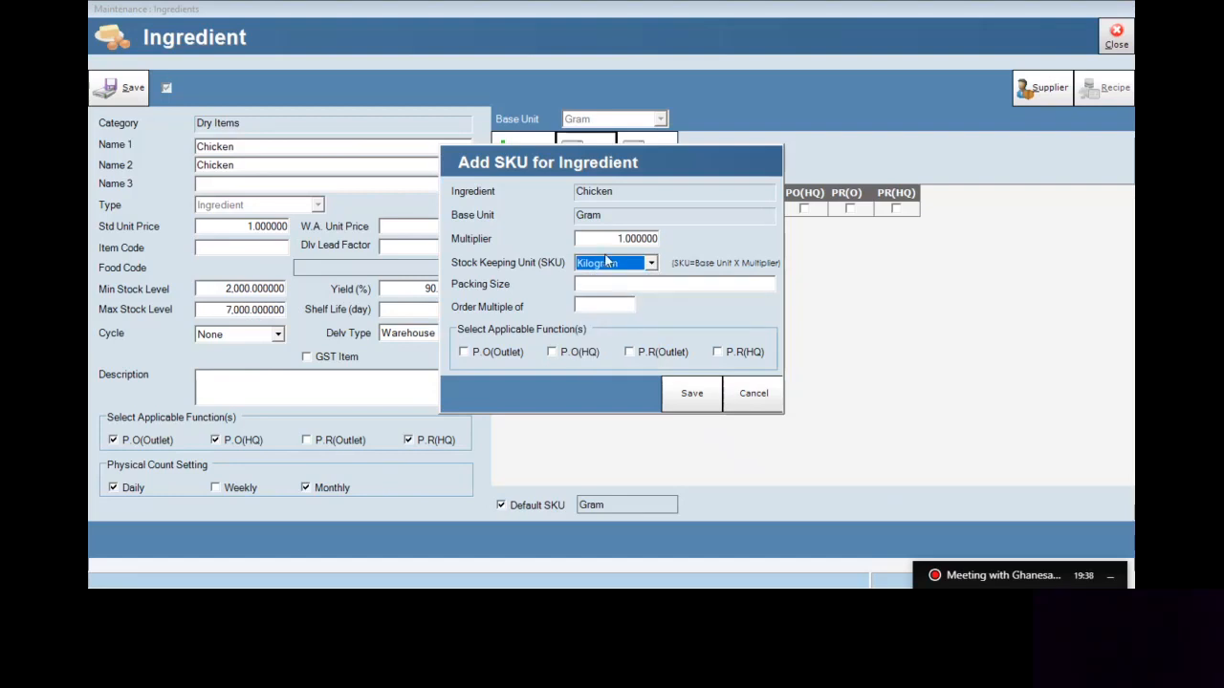
key("shift+Tab")
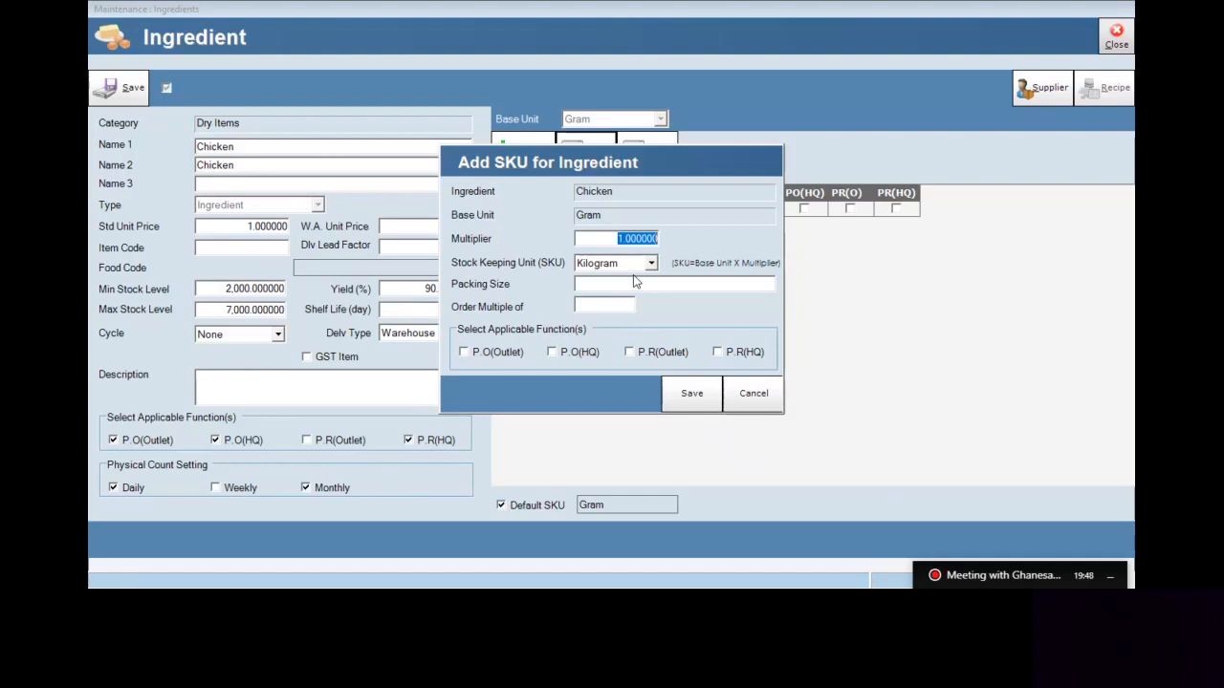
key("BackSpace")
type("1000")
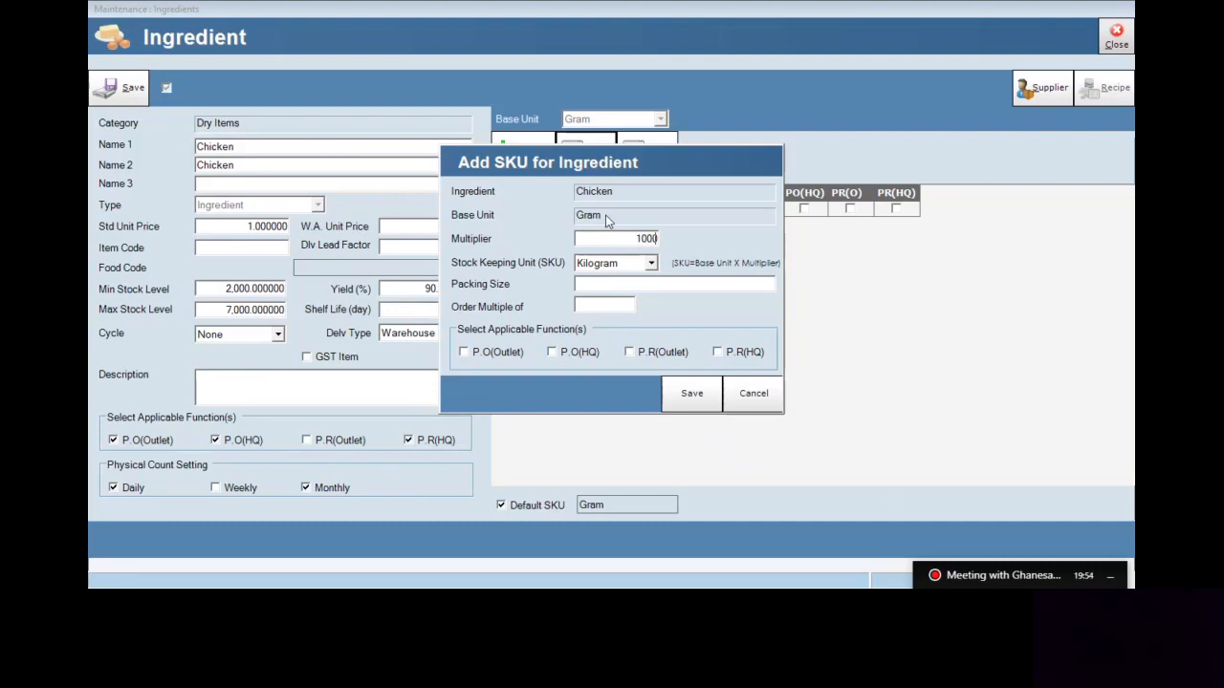
left_click(599, 279)
type("1Kg")
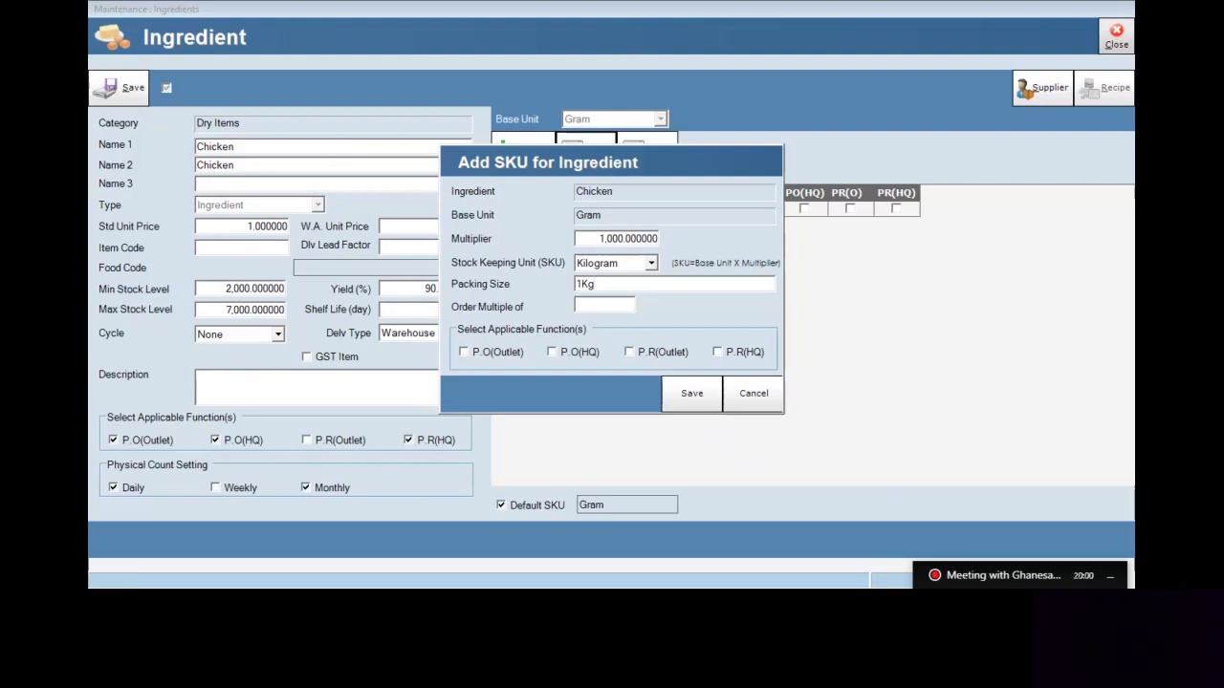
left_click(600, 304)
Give the Kilogram SKU order multiple 1, enable P.O(Outlet), and save it to the SKU table
type("1")
left_click(508, 354)
left_click(681, 397)
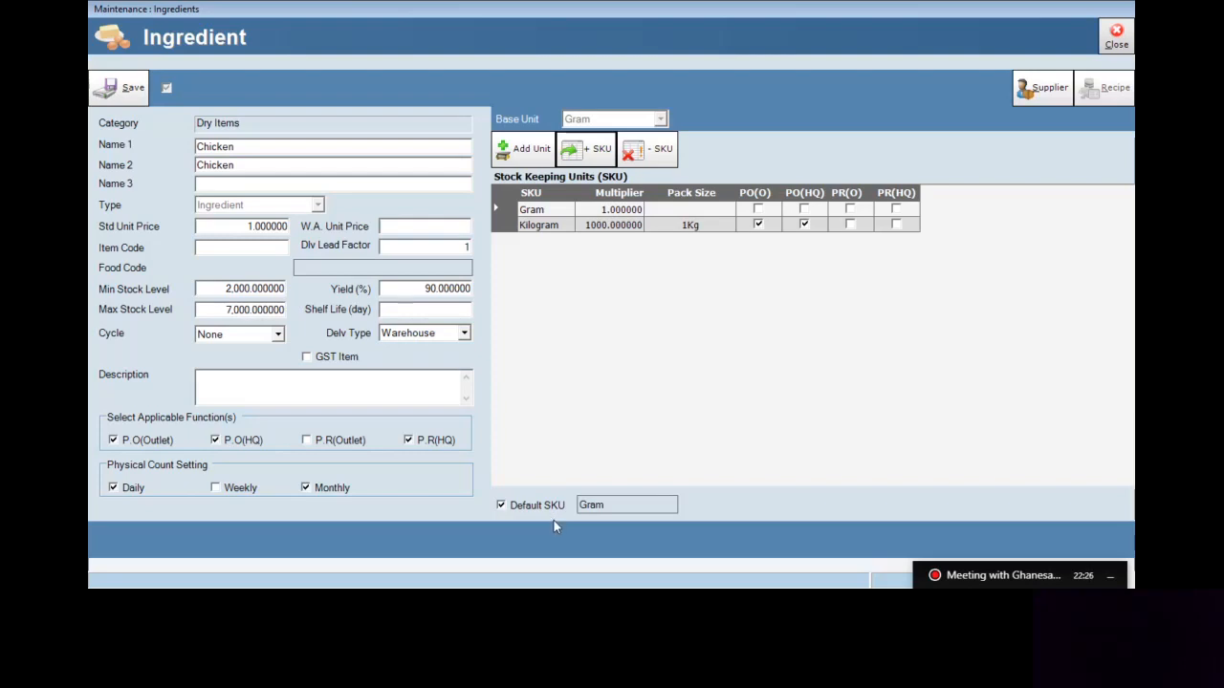
Make Kilogram Chicken's default SKU, confirming the change warning
left_click(505, 227)
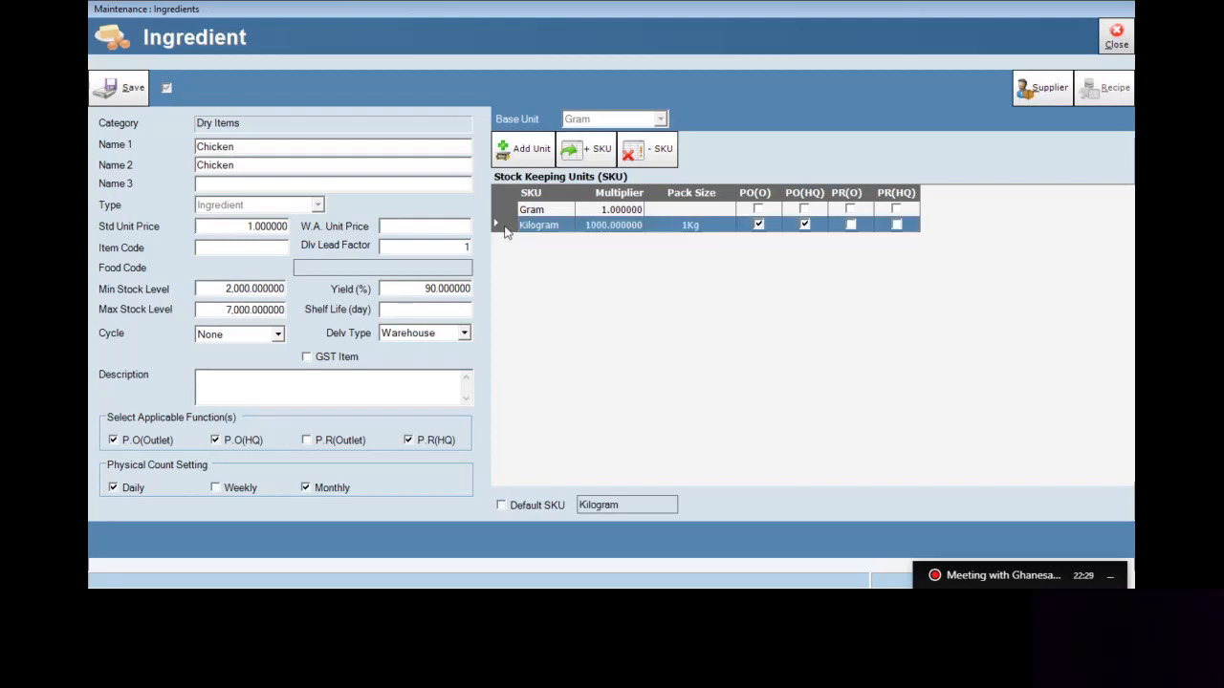
left_click(533, 507)
left_click(635, 340)
In Chicken's supplier list, select Tong Woh Sdn Bhd and start adding it as a supplier
left_click(1042, 96)
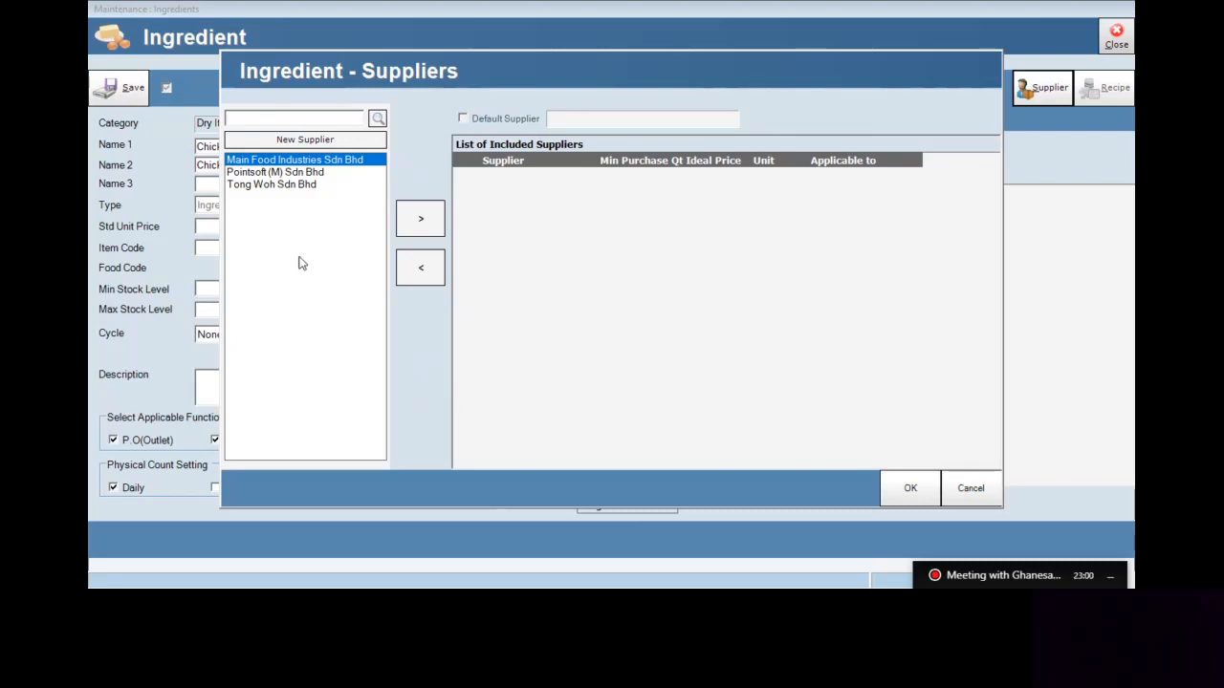
left_click(276, 184)
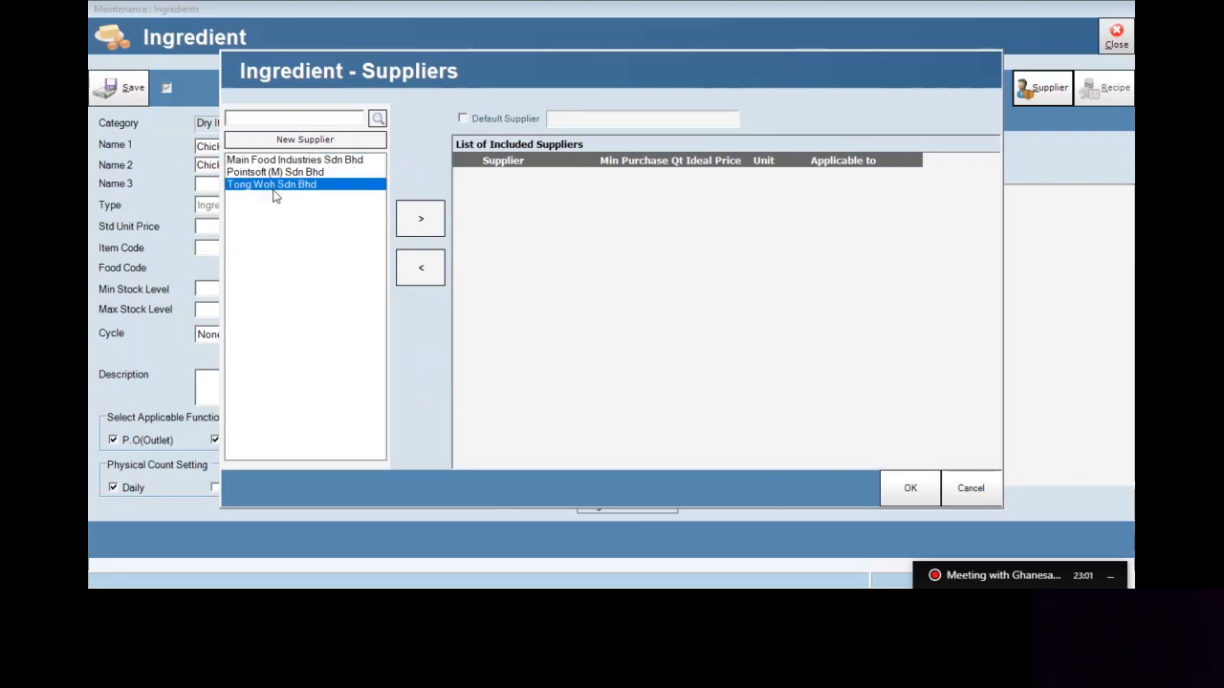
left_click(415, 231)
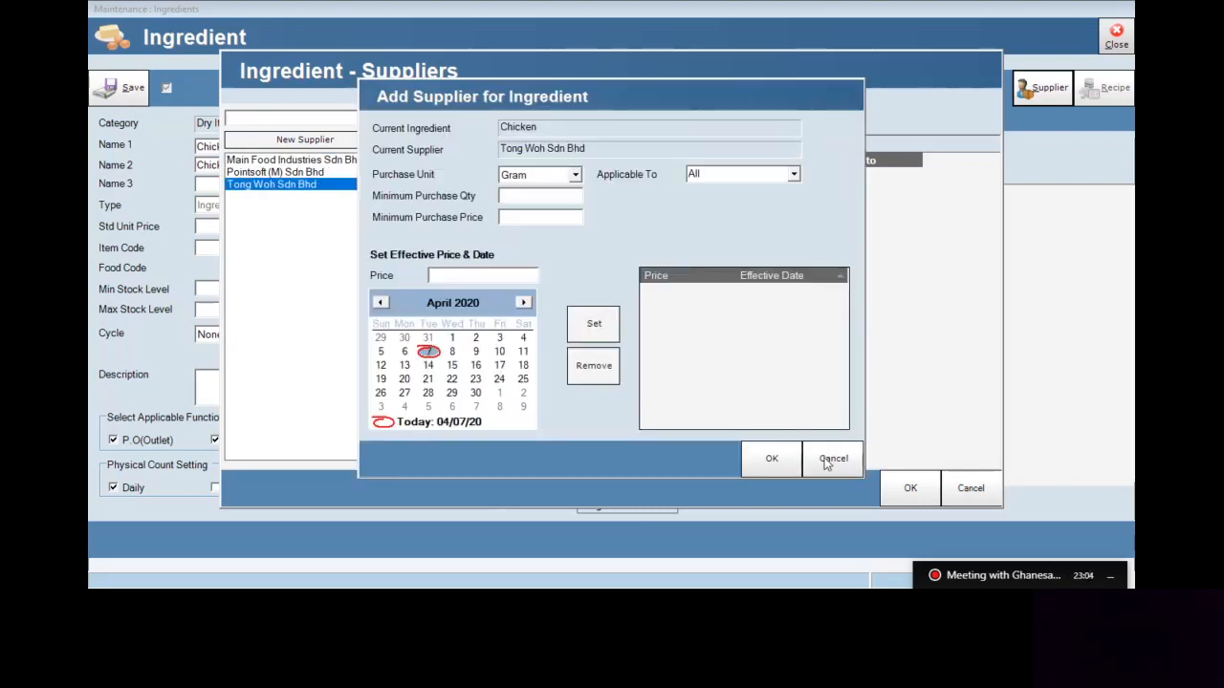
left_click(828, 461)
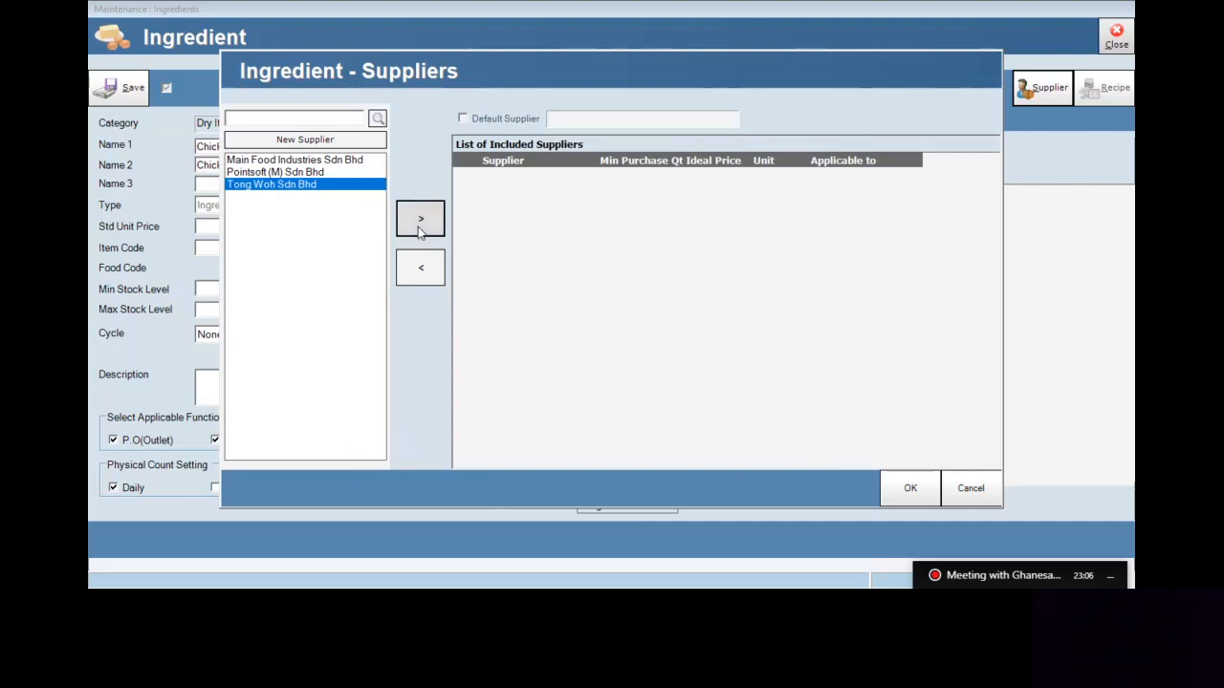
left_click(418, 232)
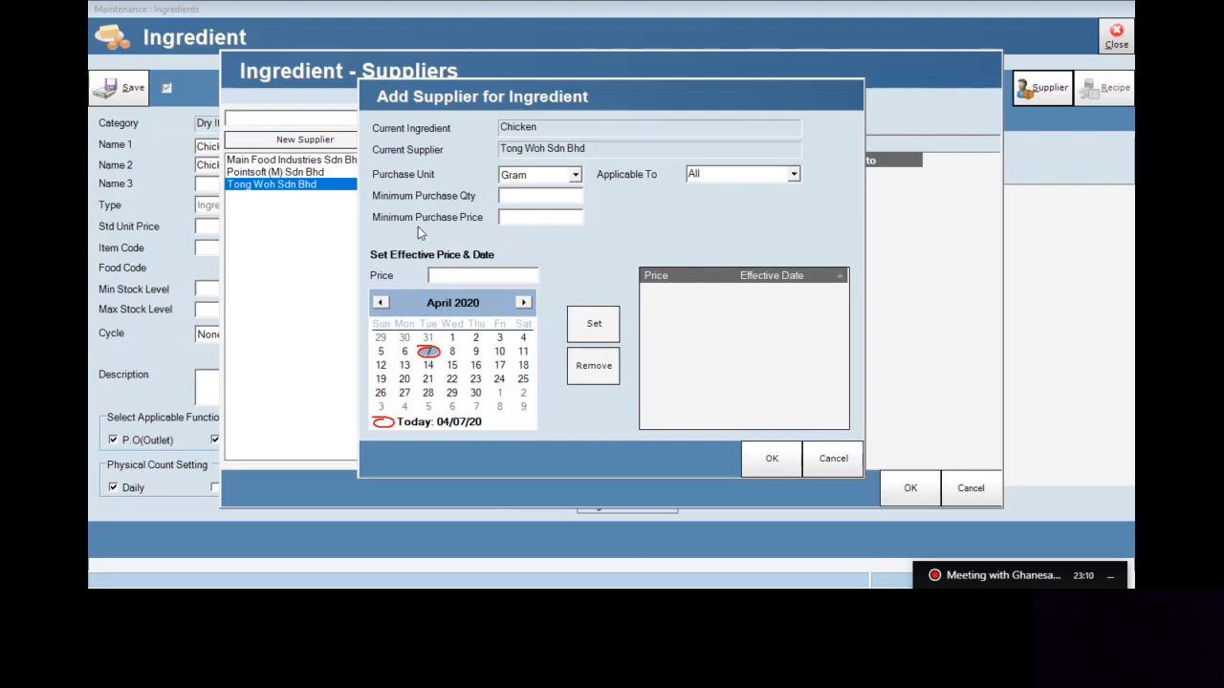
Set Tong Woh's purchase unit to Kilogram, minimum quantity 1 and minimum price 8
left_click(576, 175)
left_click(568, 203)
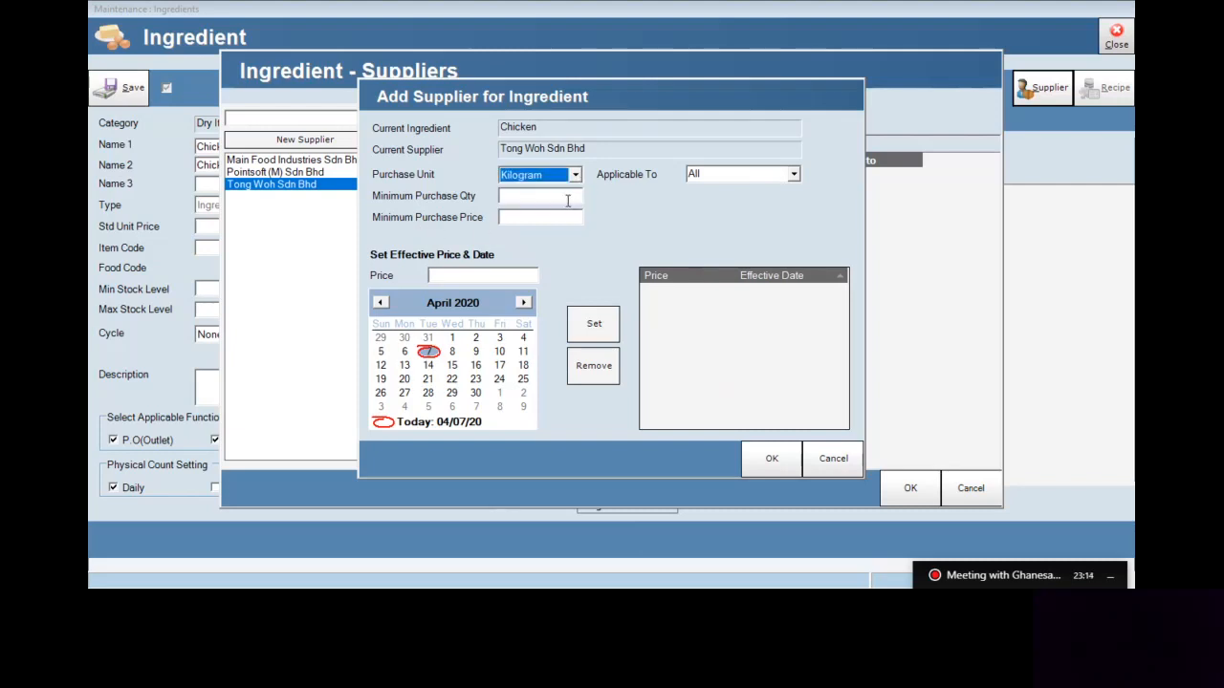
left_click(567, 200)
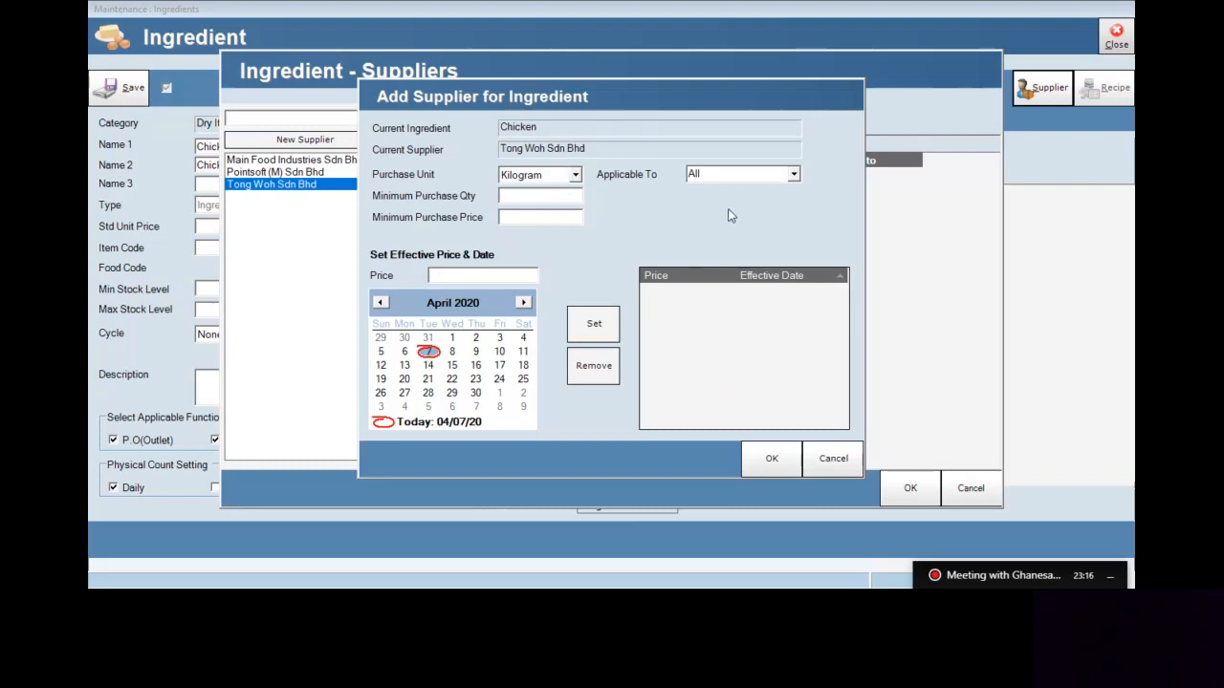
type("1")
left_click(580, 217)
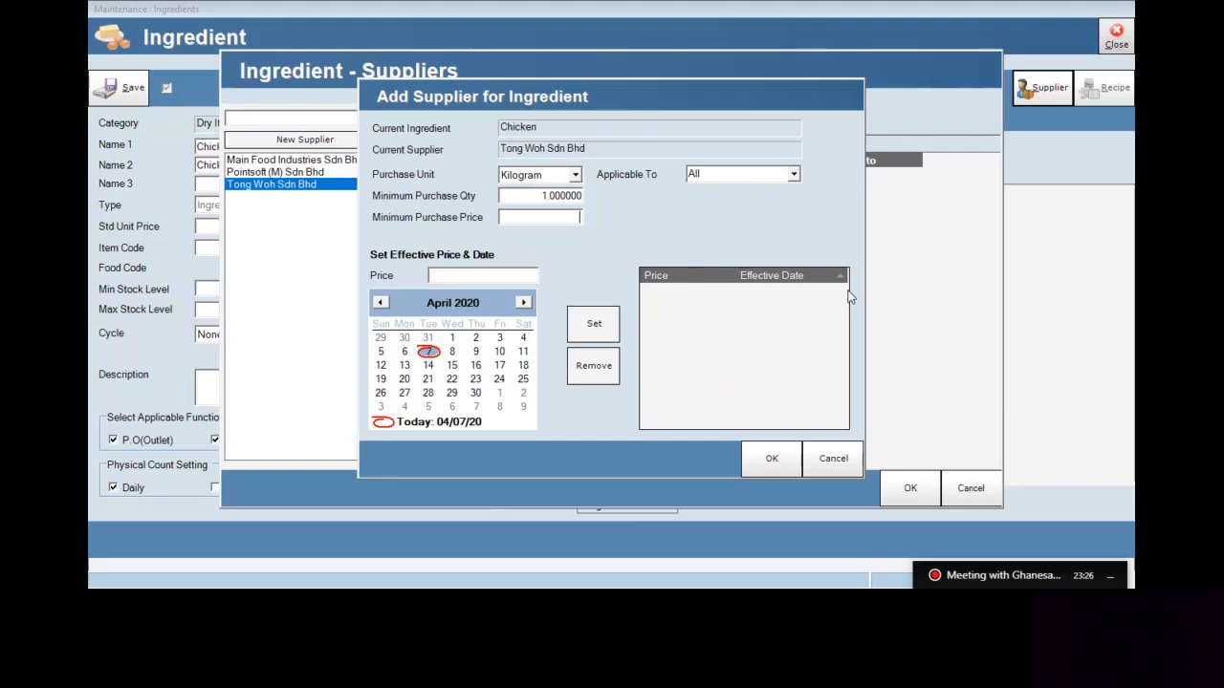
type("8")
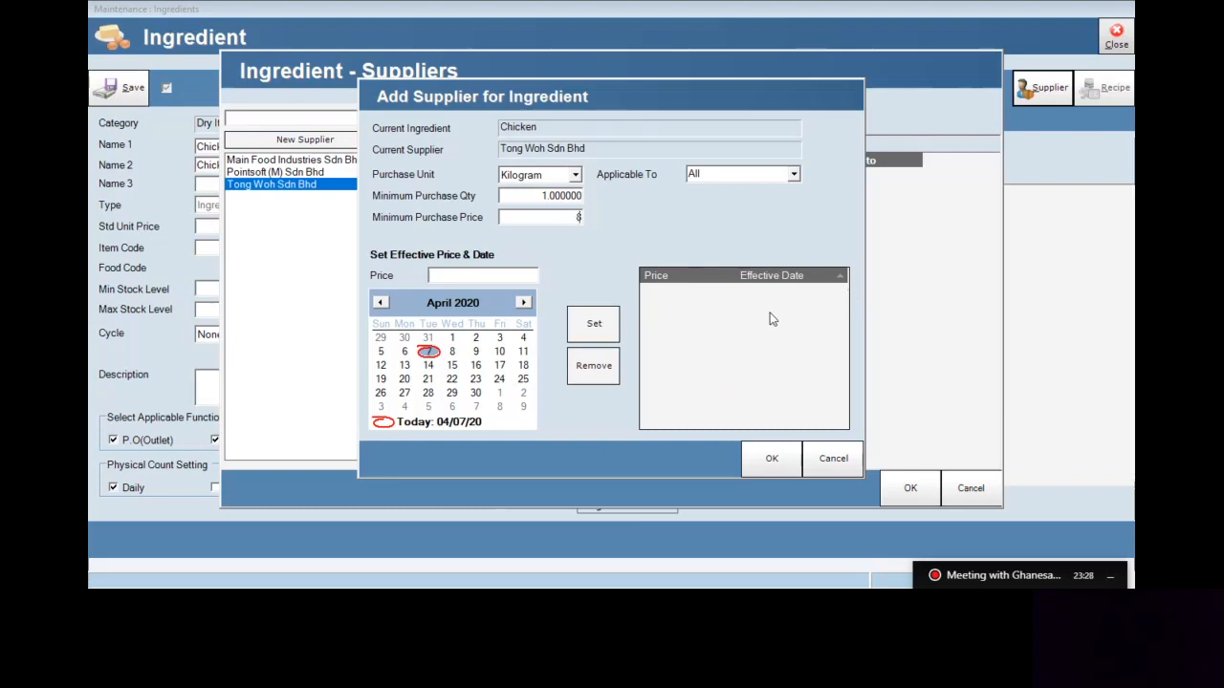
left_click(497, 279)
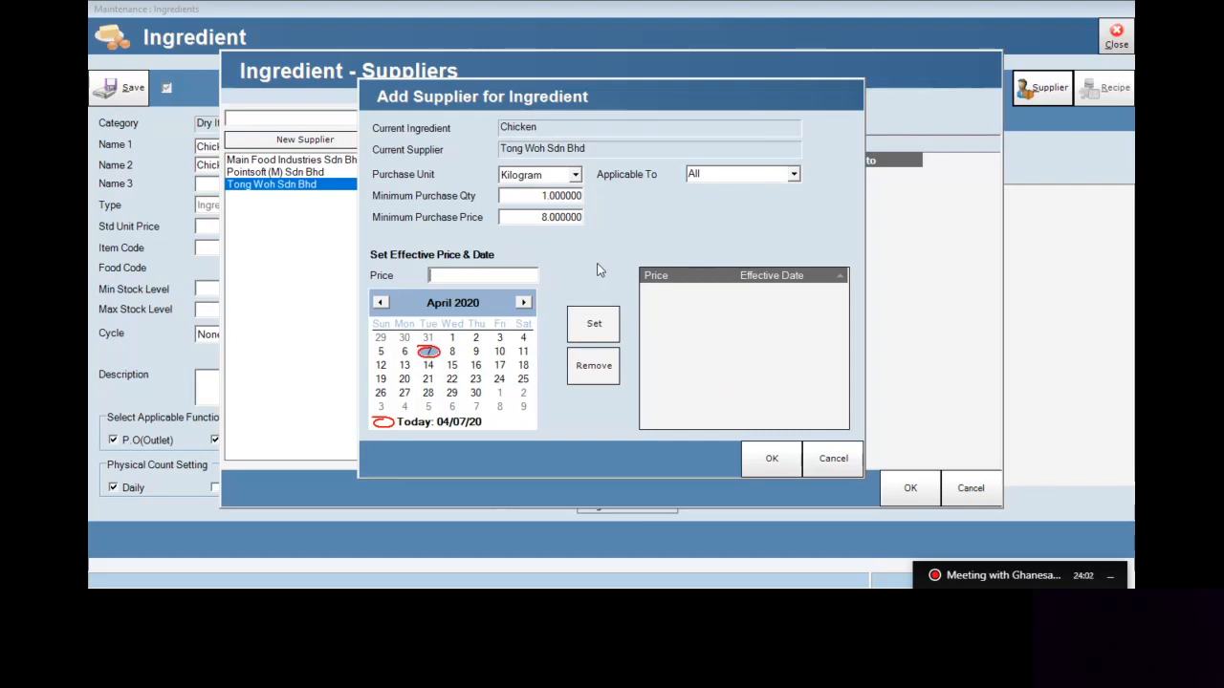
left_click(794, 175)
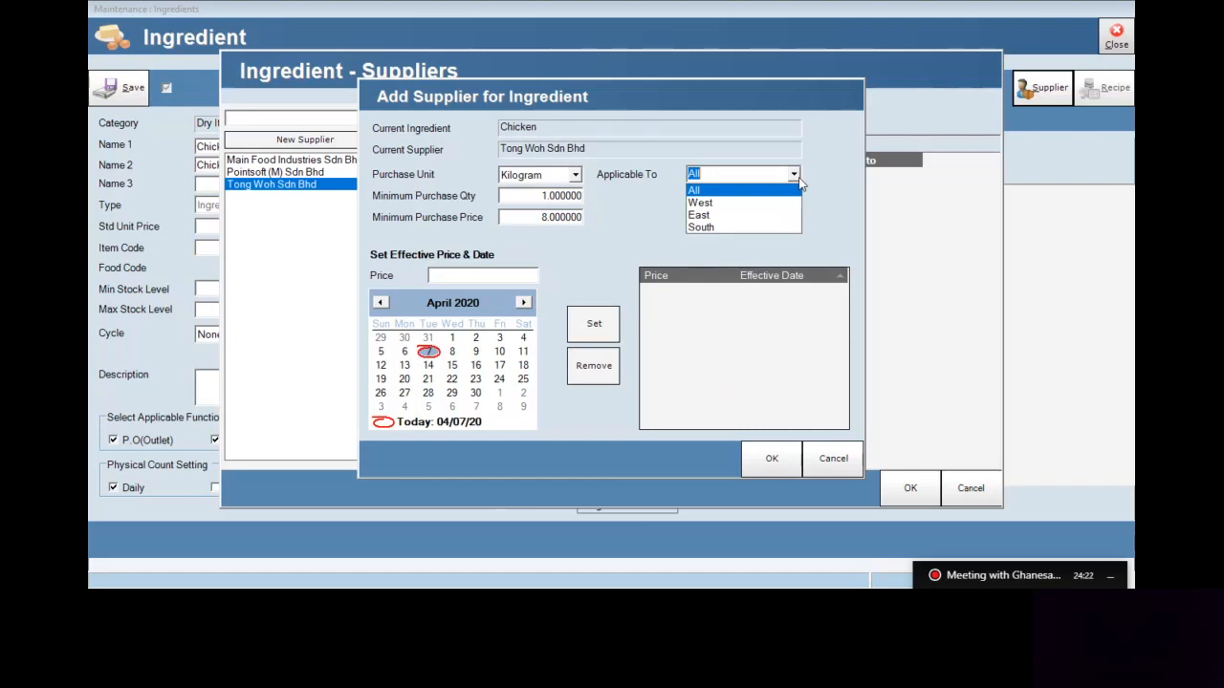
left_click(781, 203)
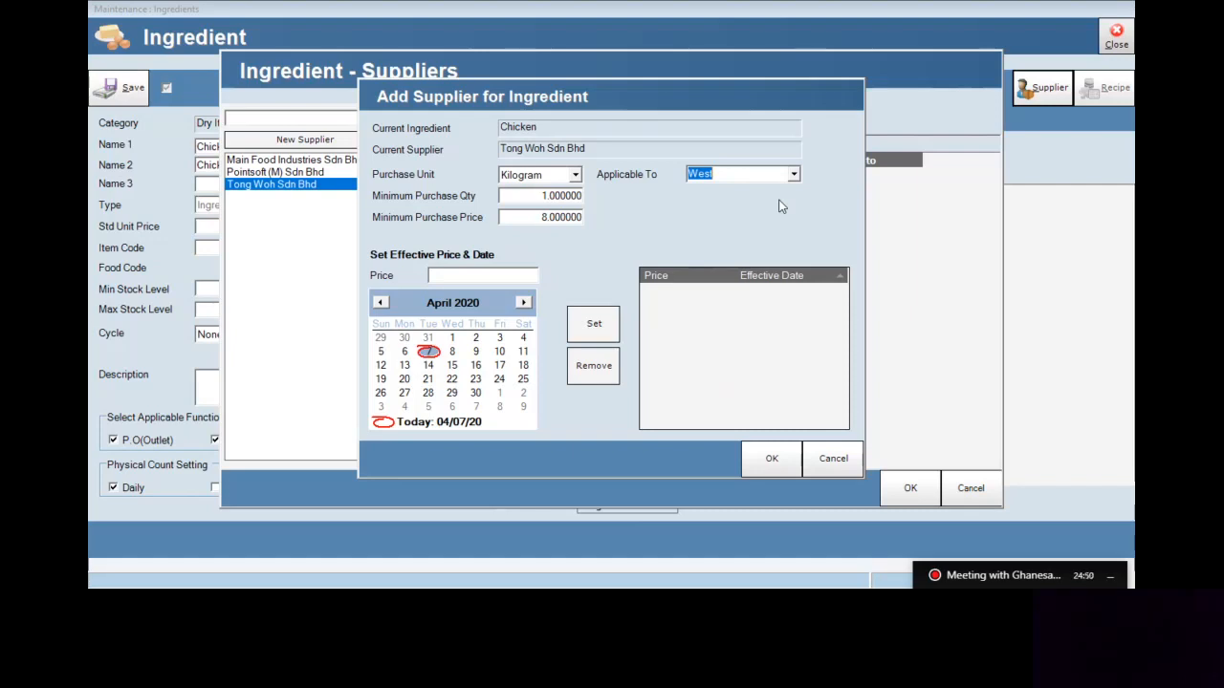
left_click(795, 175)
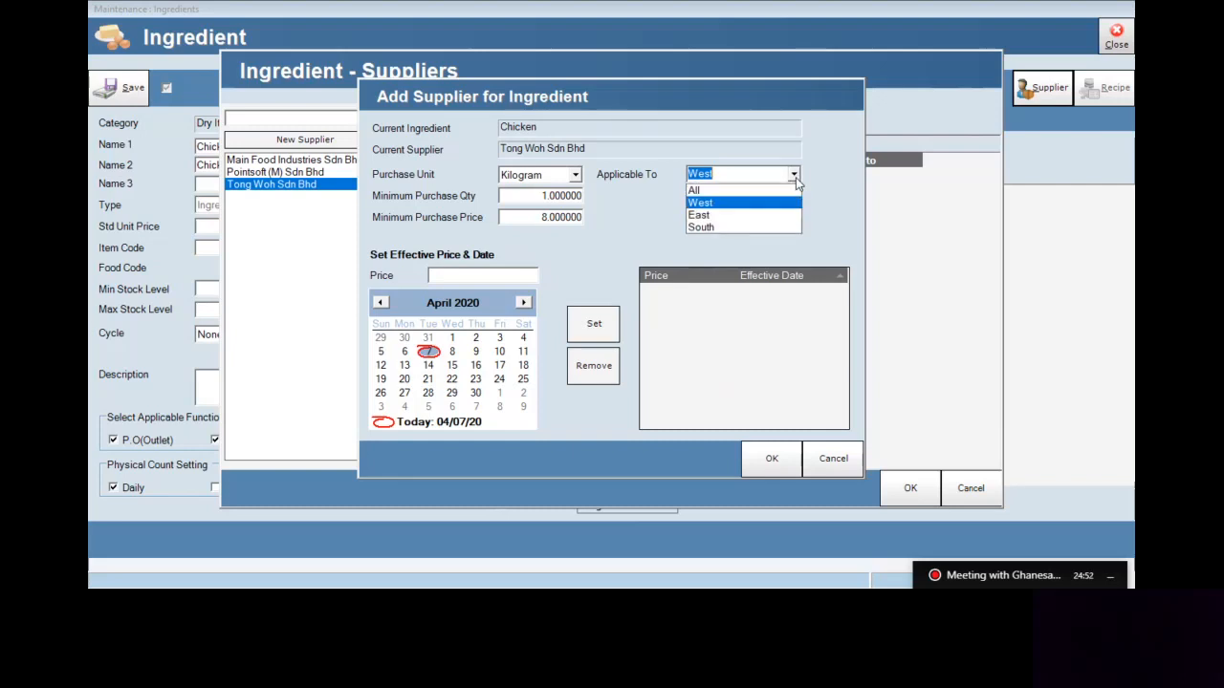
left_click(768, 191)
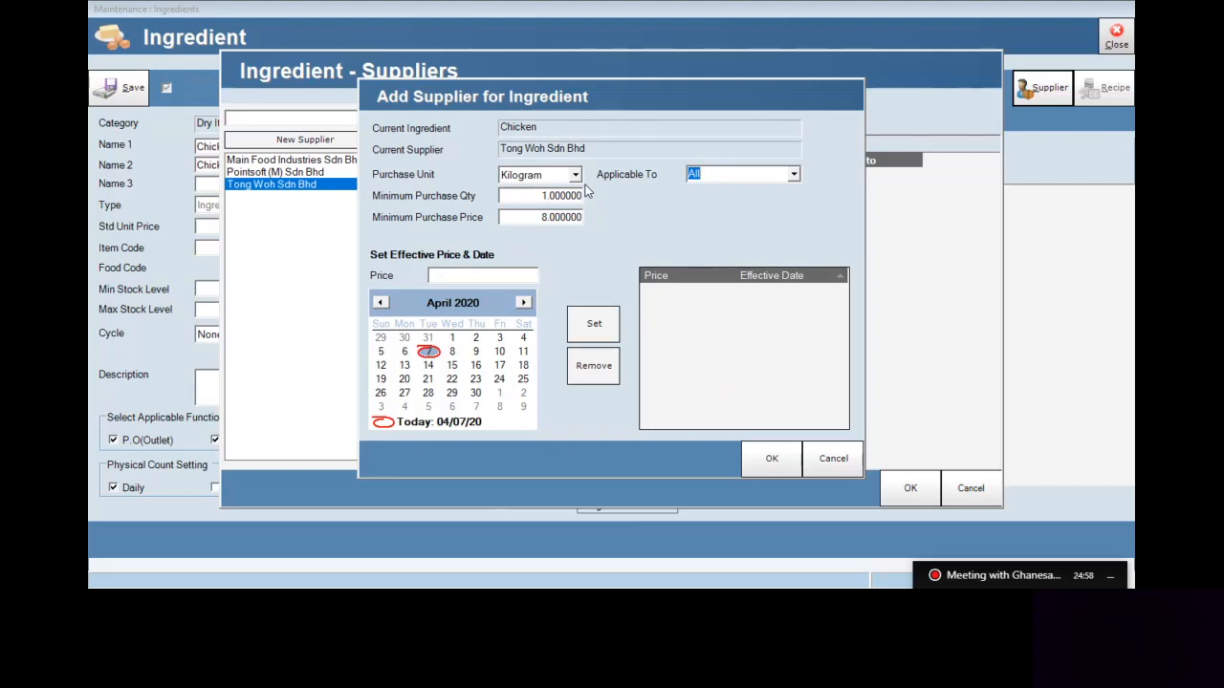
Record an effective price of 8.5 dated 1 May 2020 for Tong Woh's Chicken
left_click(494, 273)
left_click(523, 302)
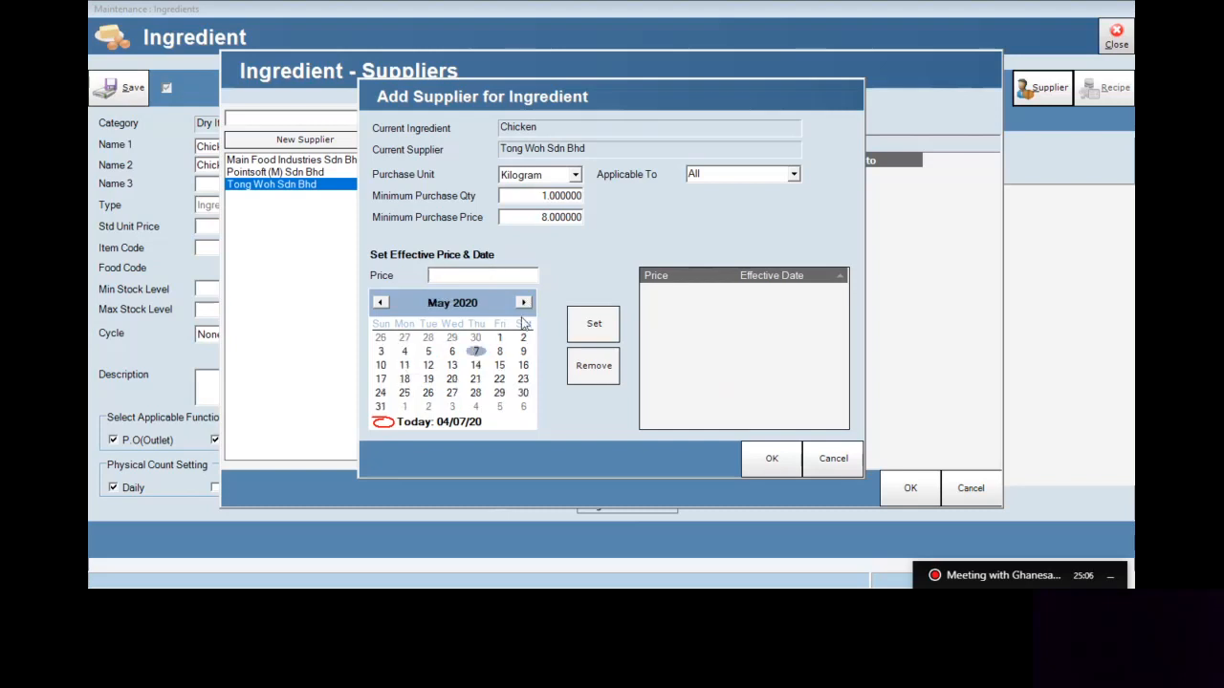
left_click(500, 339)
left_click(476, 276)
type("8.5")
left_click(592, 324)
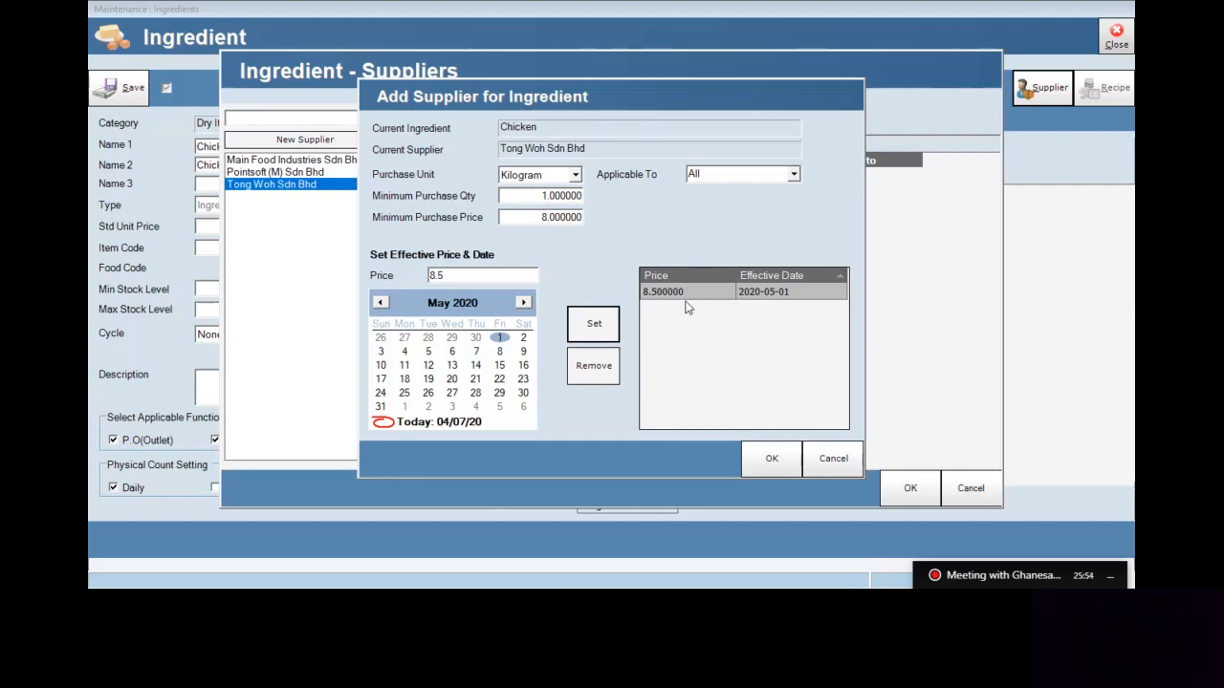
Confirm Tong Woh Sdn Bhd as supplier and save the Chicken ingredient
left_click(768, 460)
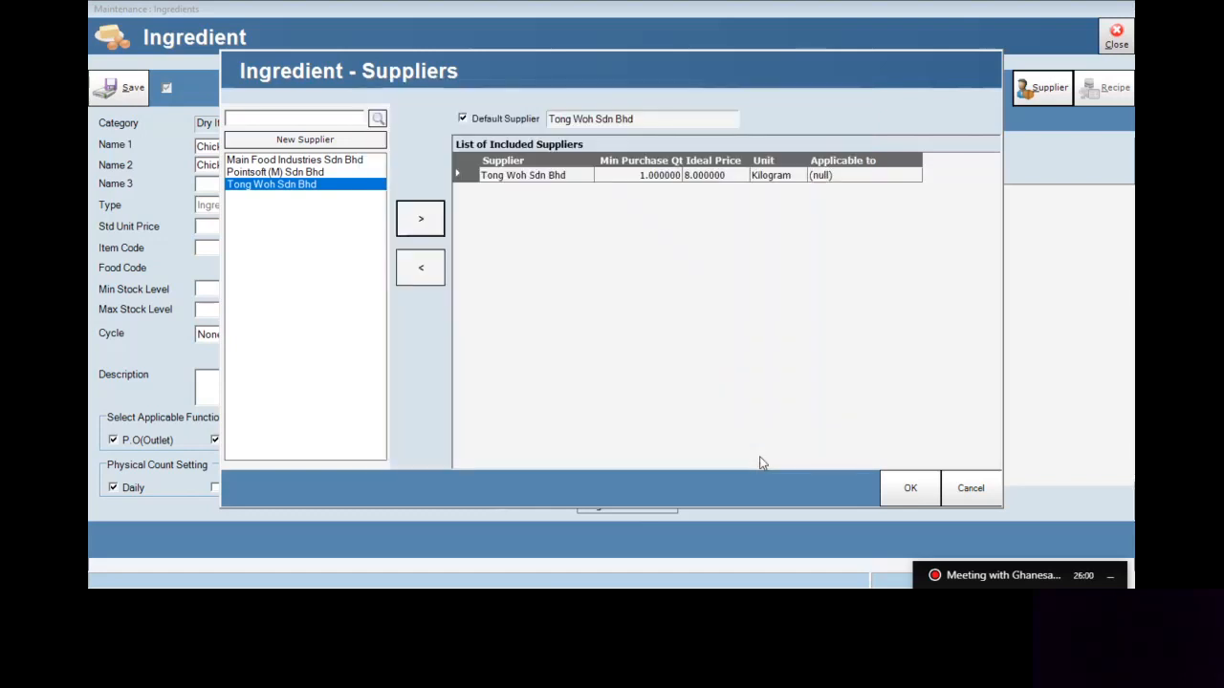
left_click(911, 487)
left_click(123, 95)
left_click(642, 339)
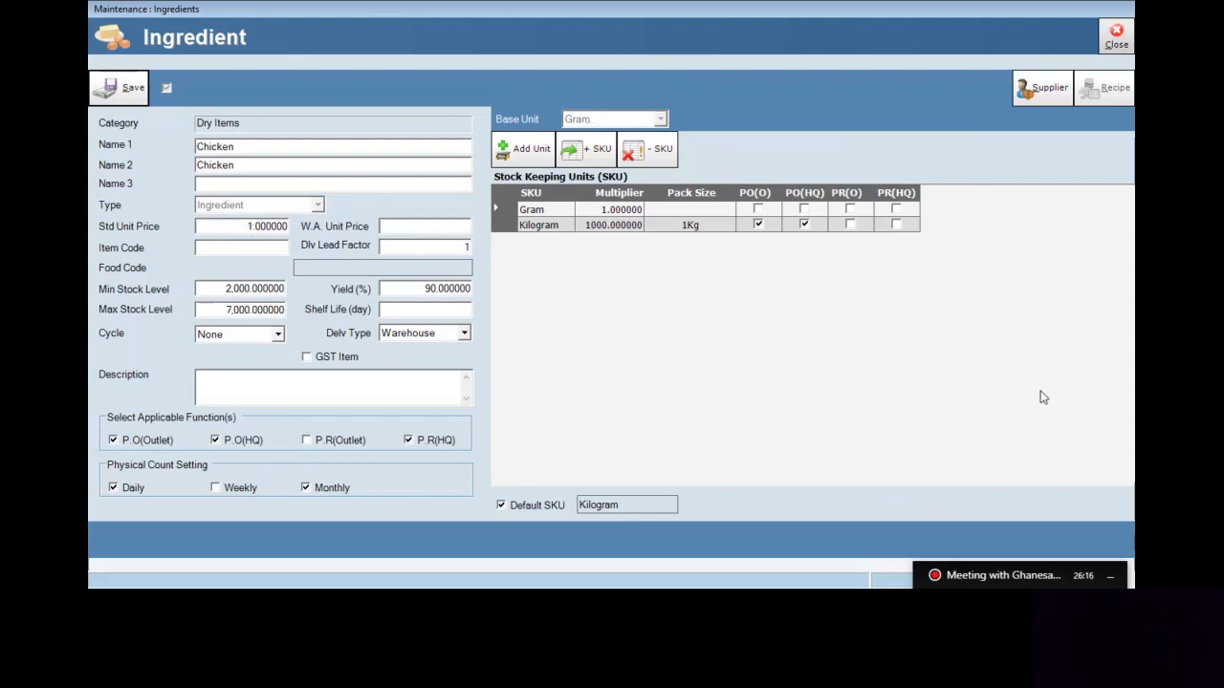
Reopen Chicken's supplier list twice to verify the Tong Woh entry
left_click(1037, 93)
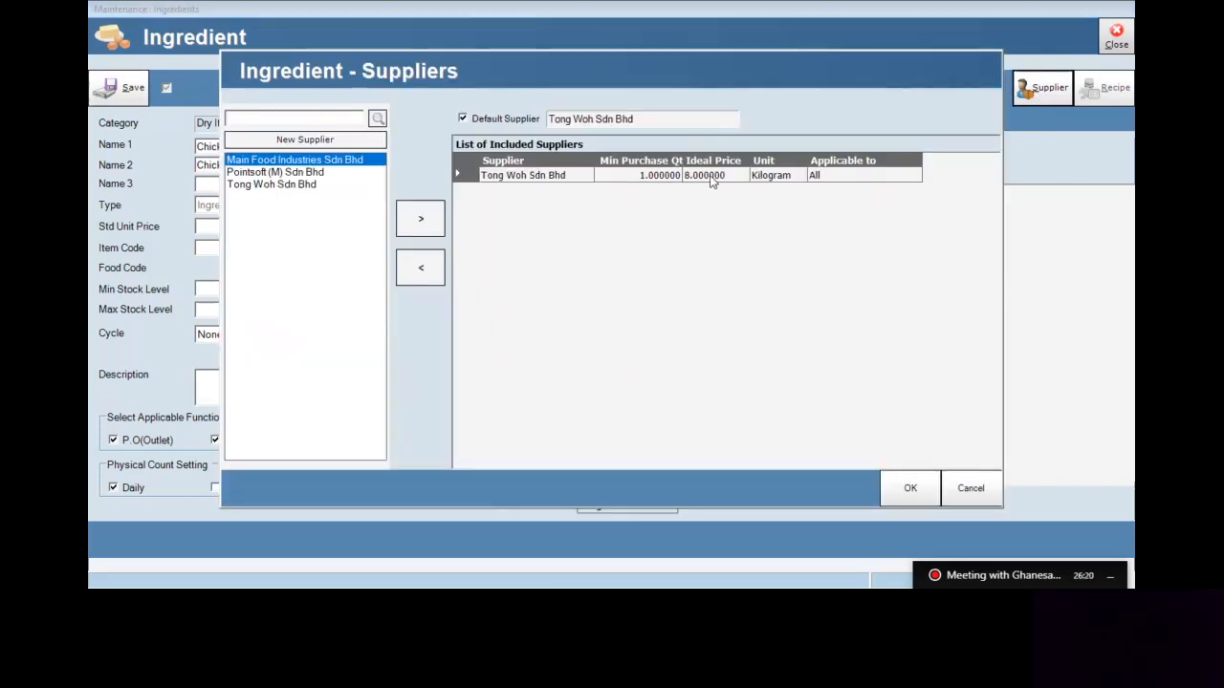
left_click(968, 488)
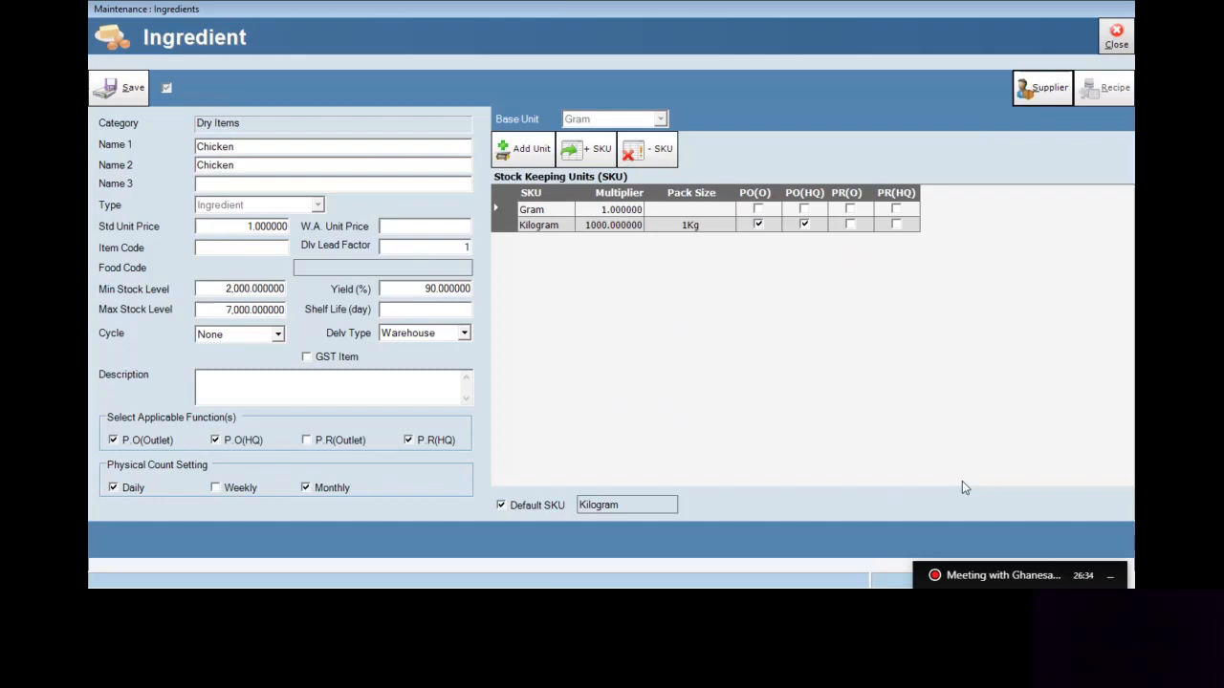
left_click(1029, 87)
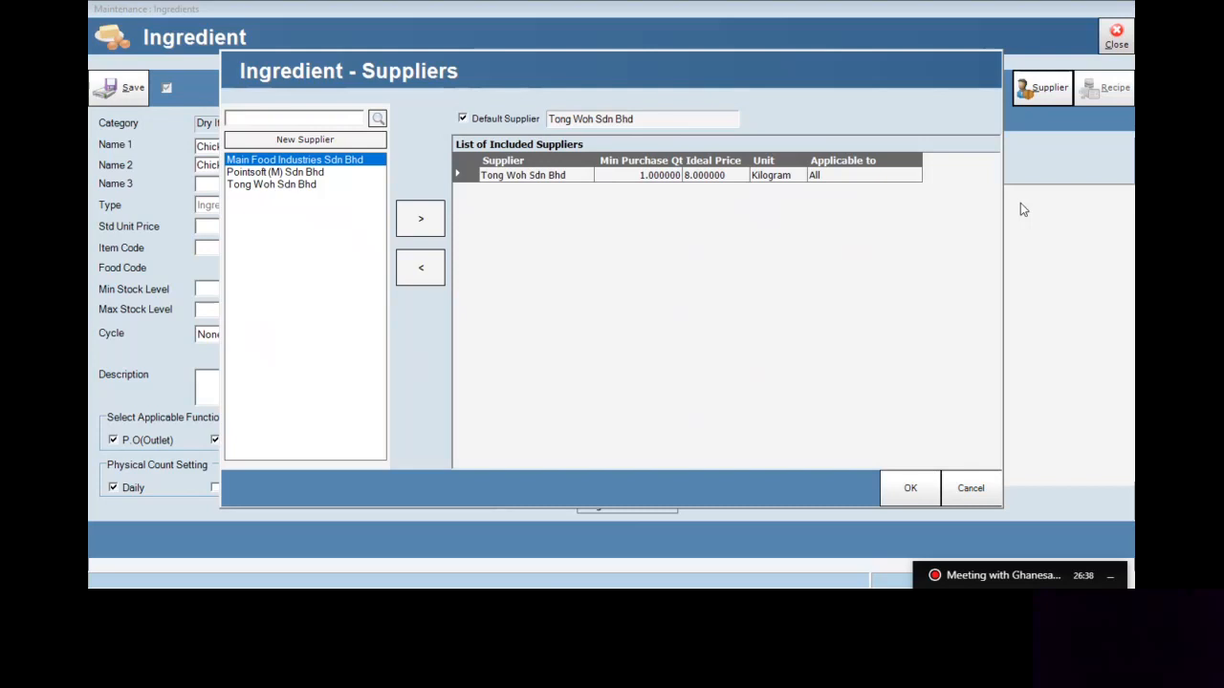
left_click(910, 489)
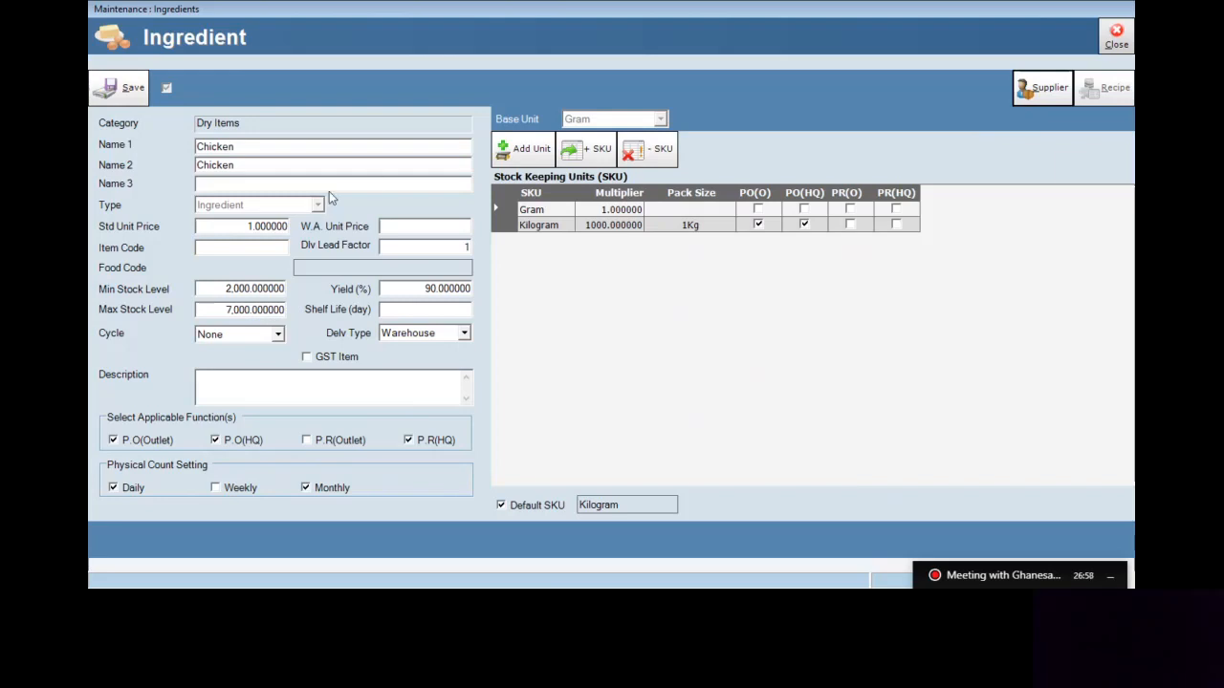
Replace Chicken's Std Unit Price with 0.008 and review the supplier list
double_click(277, 227)
type("0.008")
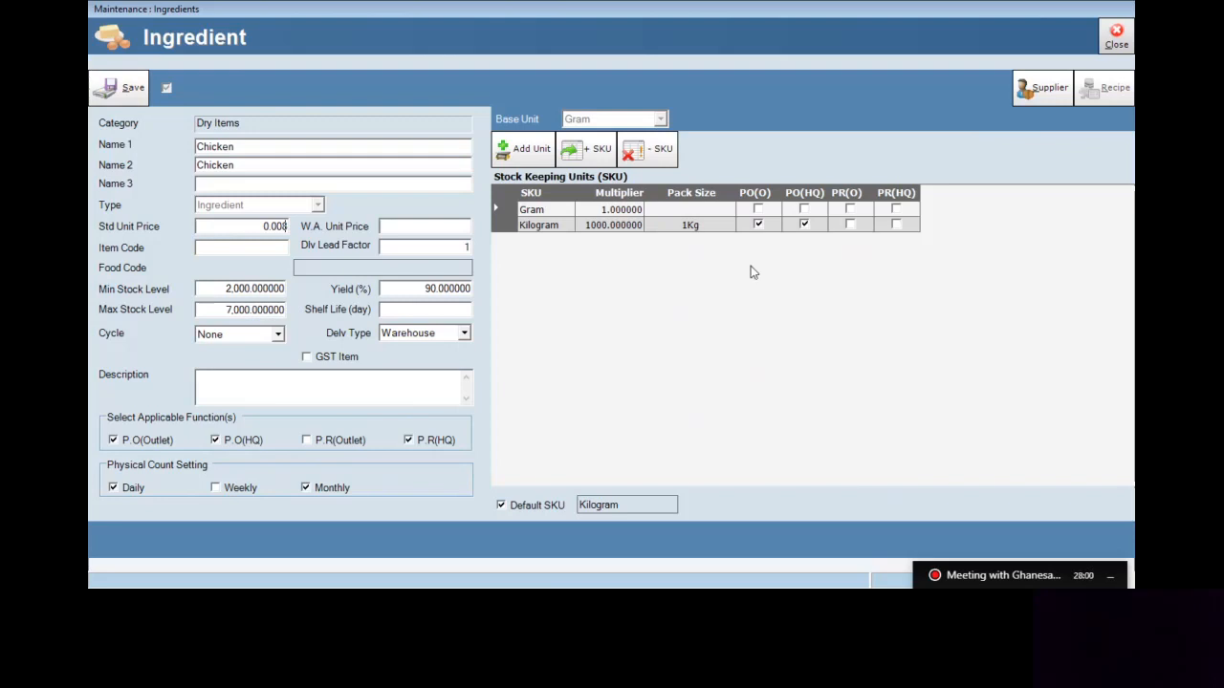
left_click(1029, 103)
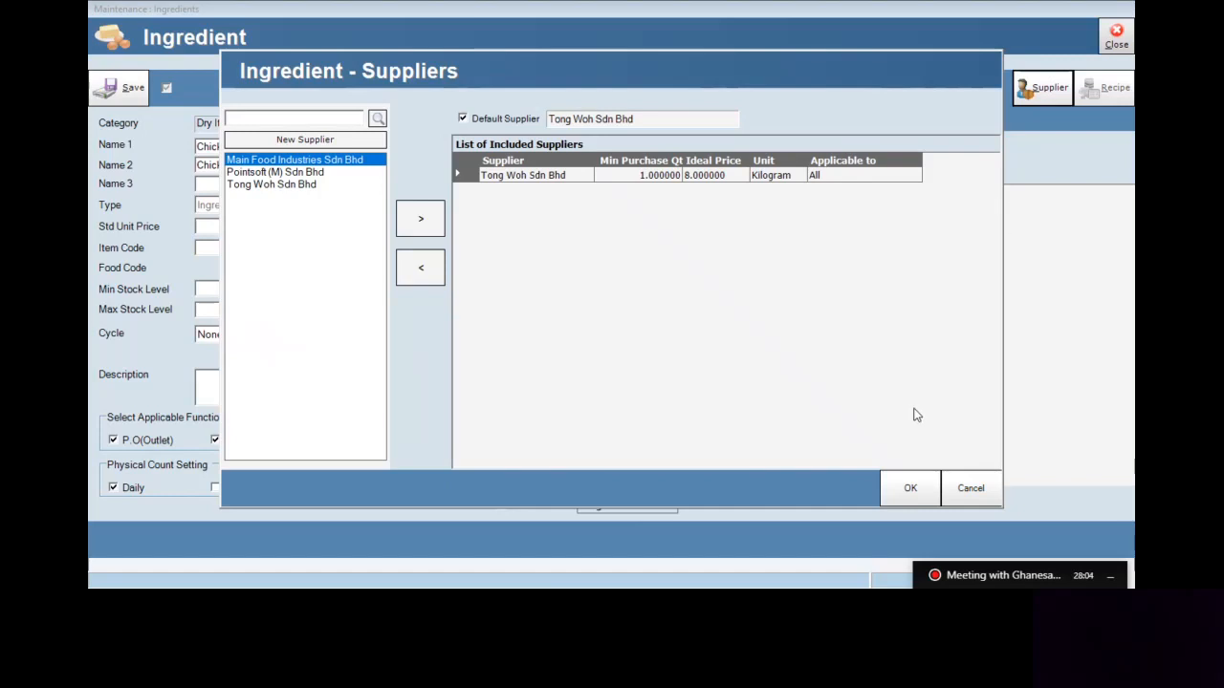
left_click(910, 485)
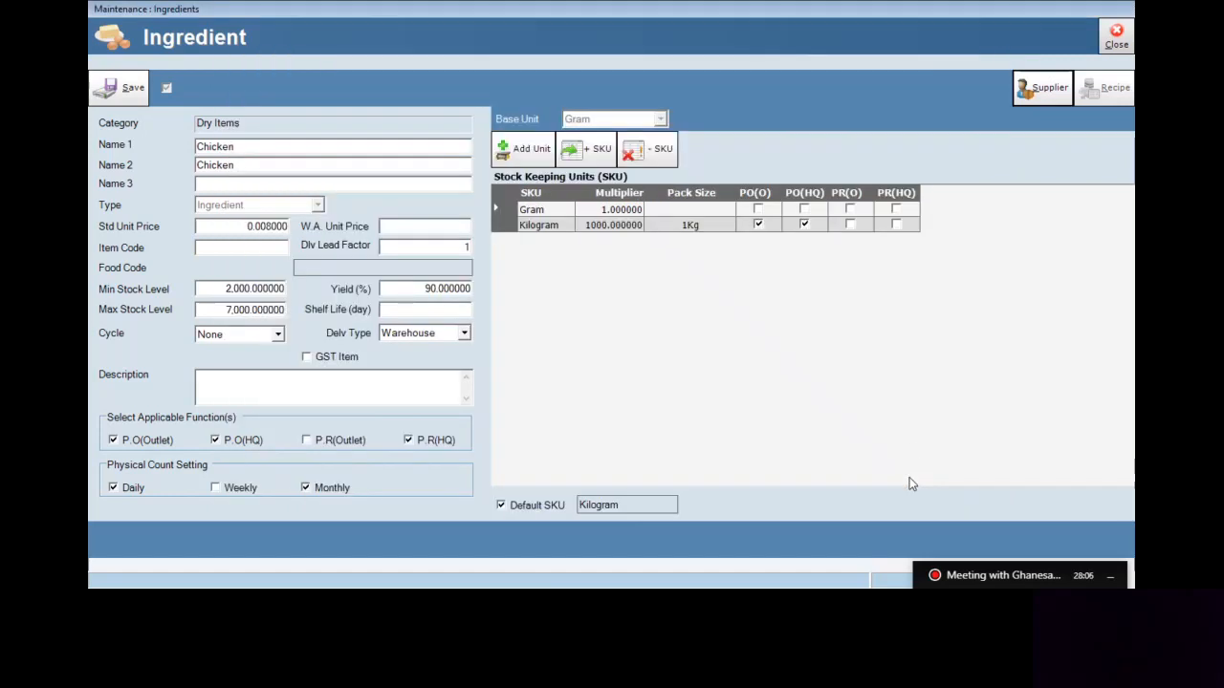